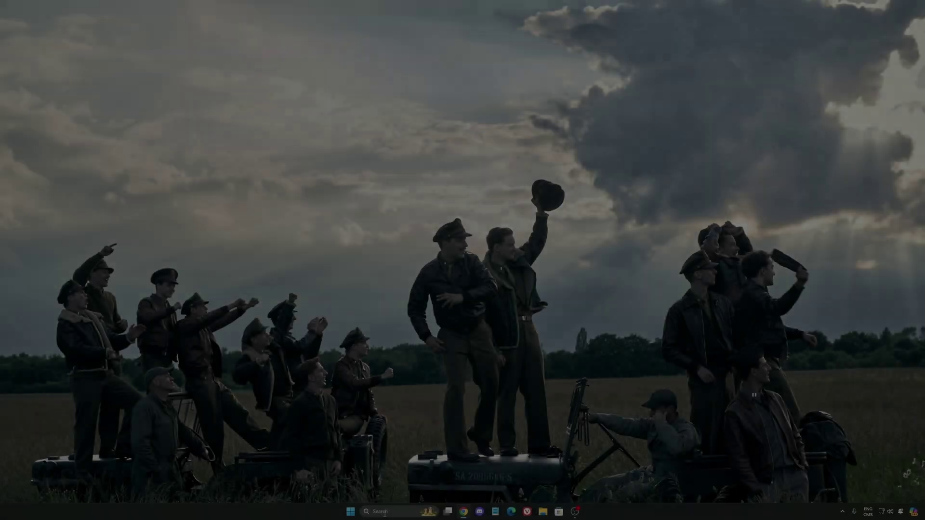
Open Windows Settings and go to the Gaming category.
left_click(385, 512)
type("seti")
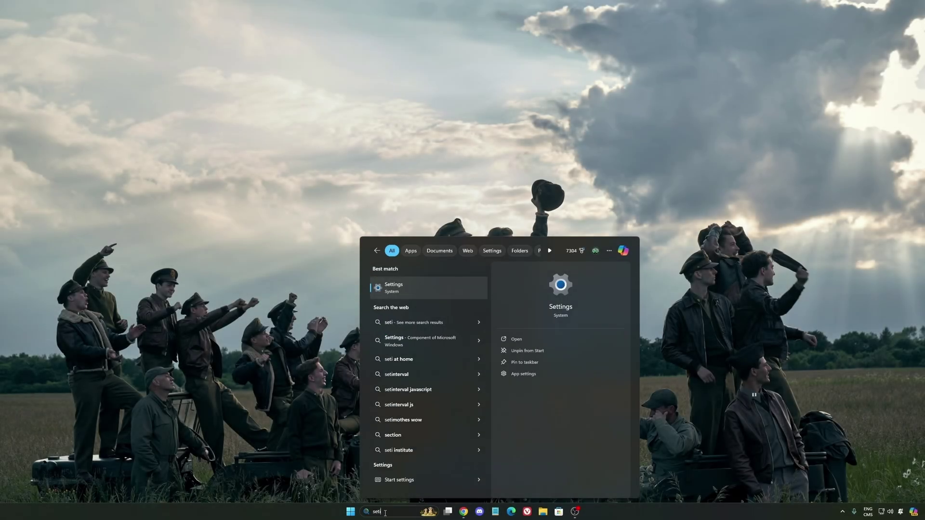
key("Return")
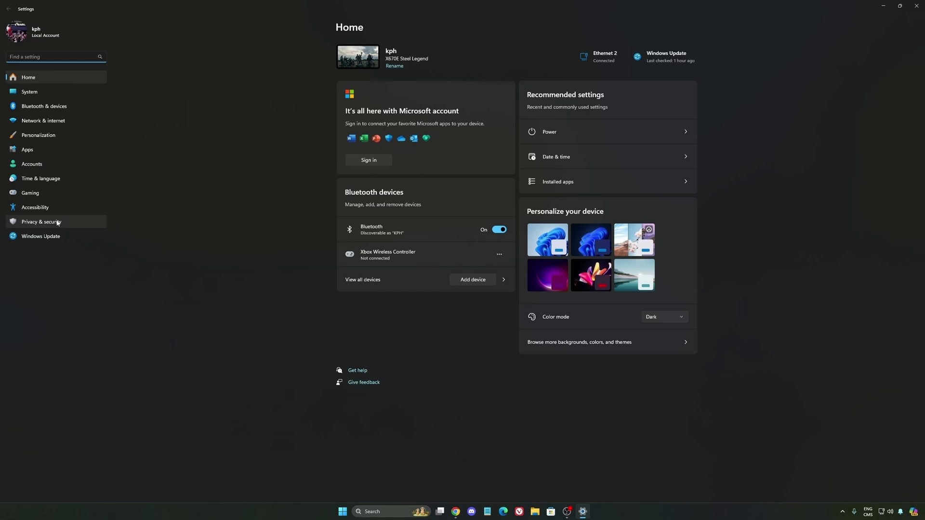
left_click(48, 193)
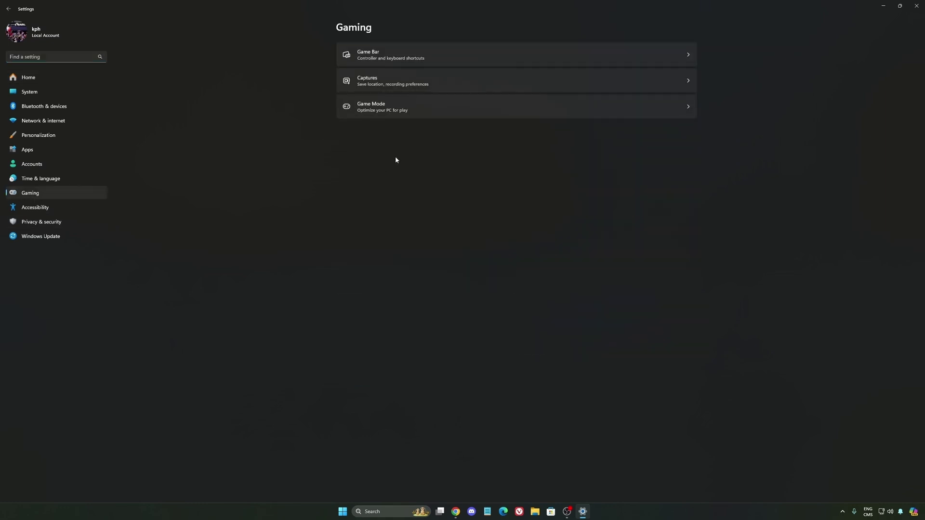
View the Game Bar settings, then follow the related Graphics settings to the default graphics settings.
left_click(361, 53)
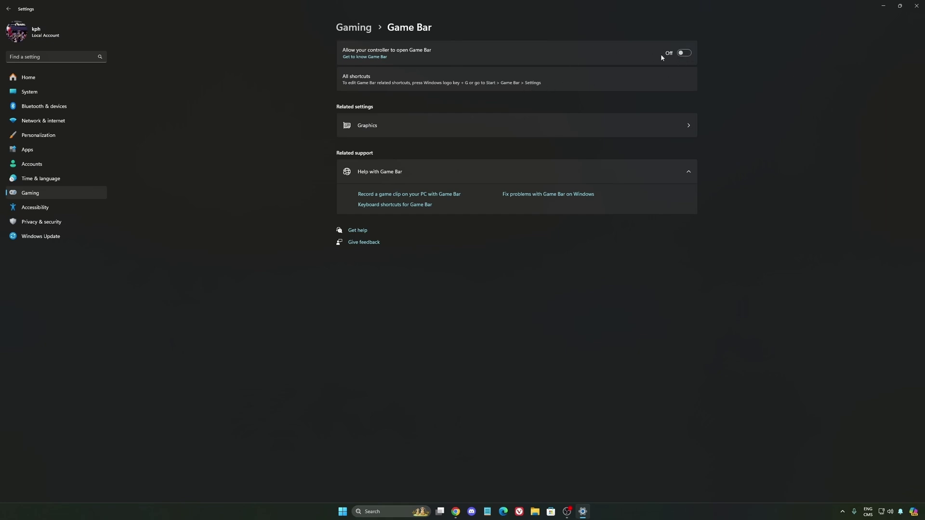
left_click(433, 129)
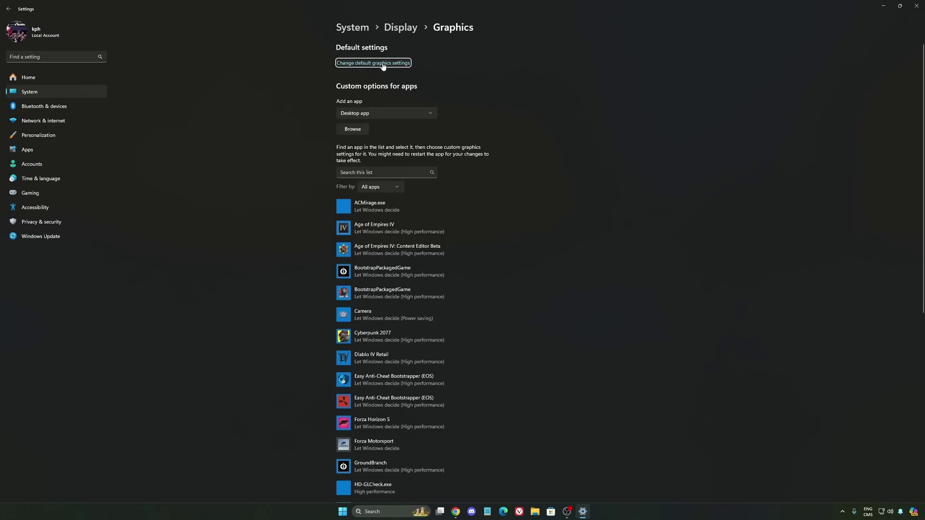
left_click(382, 64)
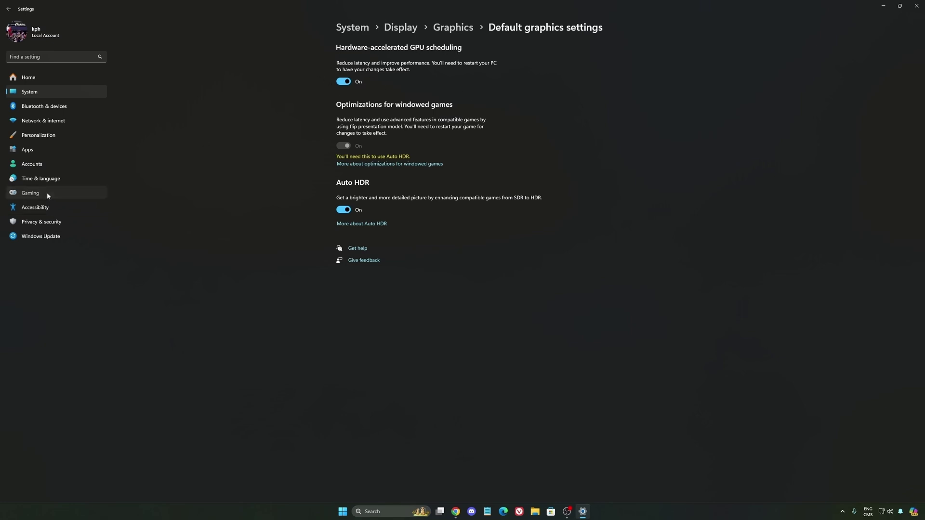
Review the Captures recording preferences and the Game Mode page in the Gaming settings.
left_click(97, 193)
left_click(462, 89)
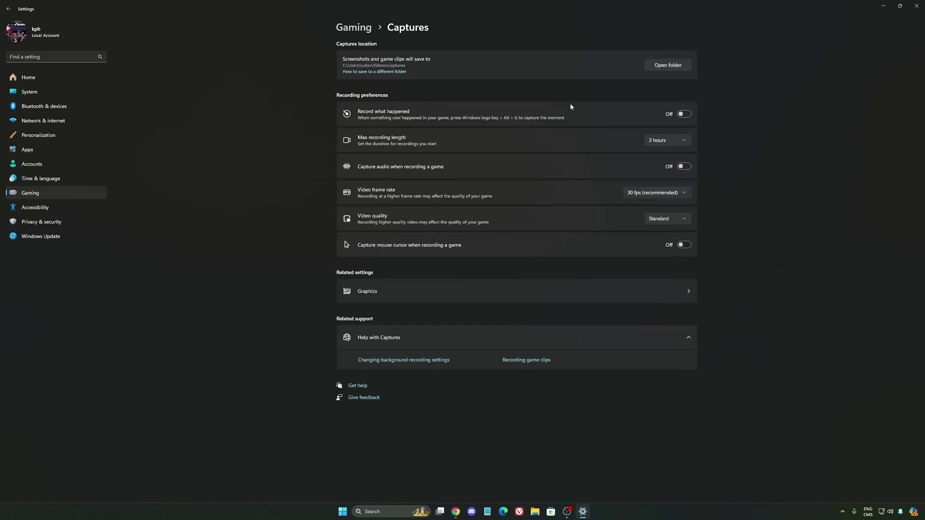
left_click(53, 197)
left_click(427, 106)
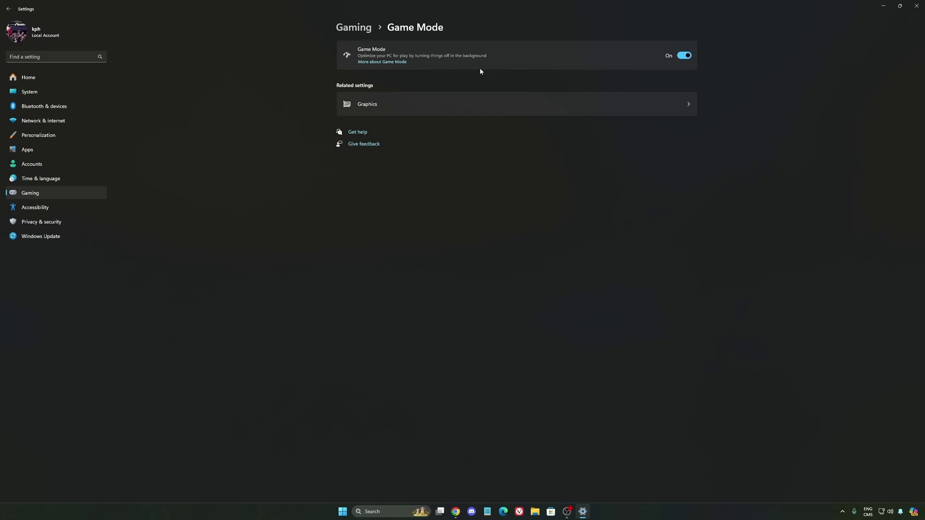
Set the power mode to Balanced in the system's power settings and review the available modes.
left_click(42, 91)
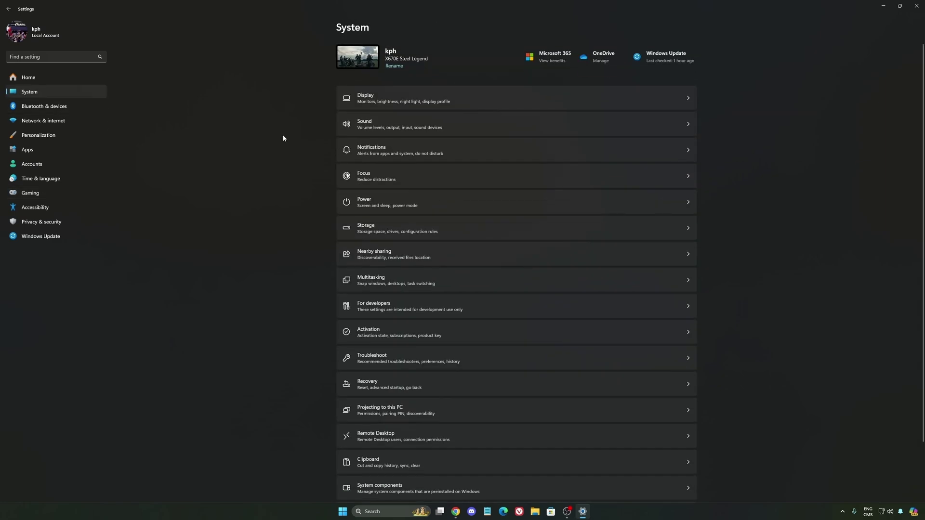
left_click(391, 204)
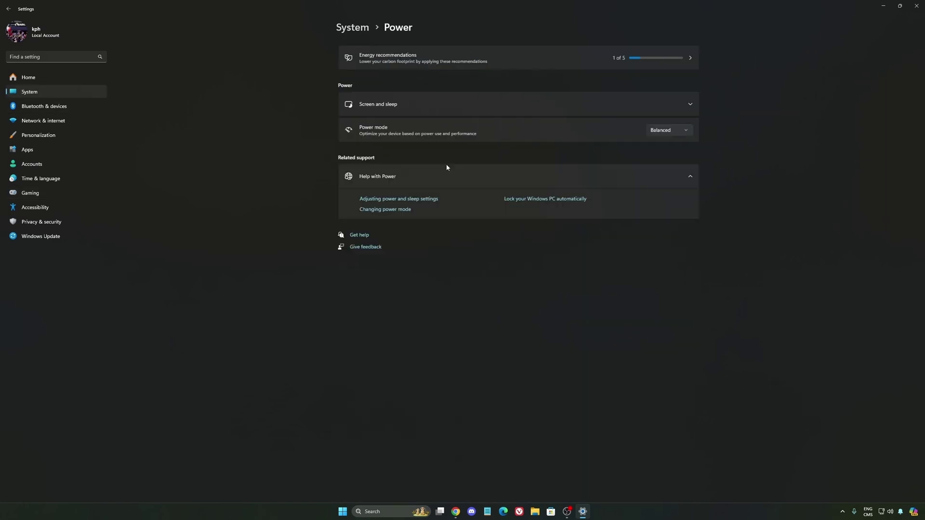
left_click(680, 133)
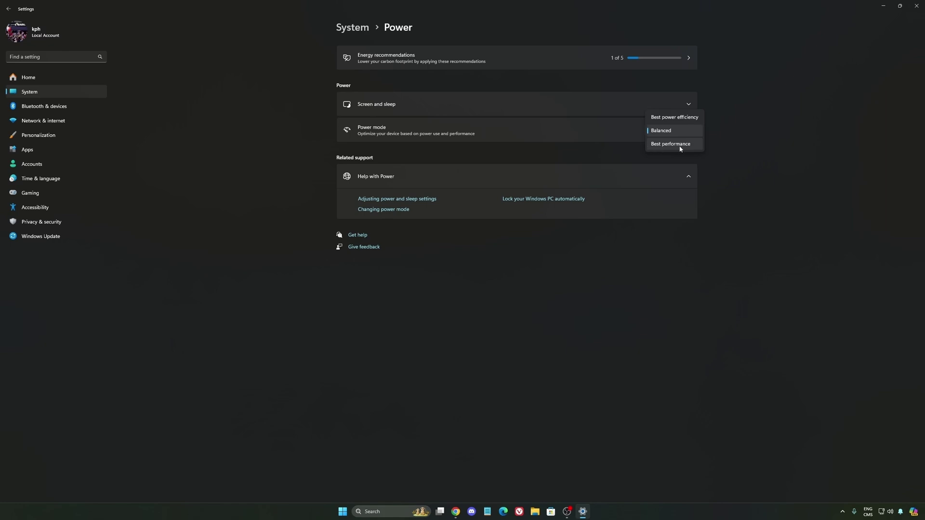
left_click(673, 131)
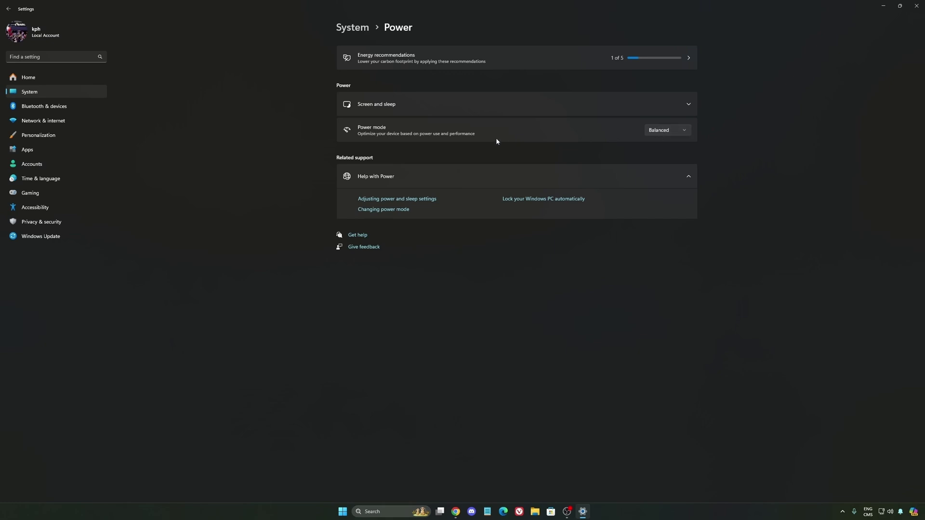
left_click(675, 130)
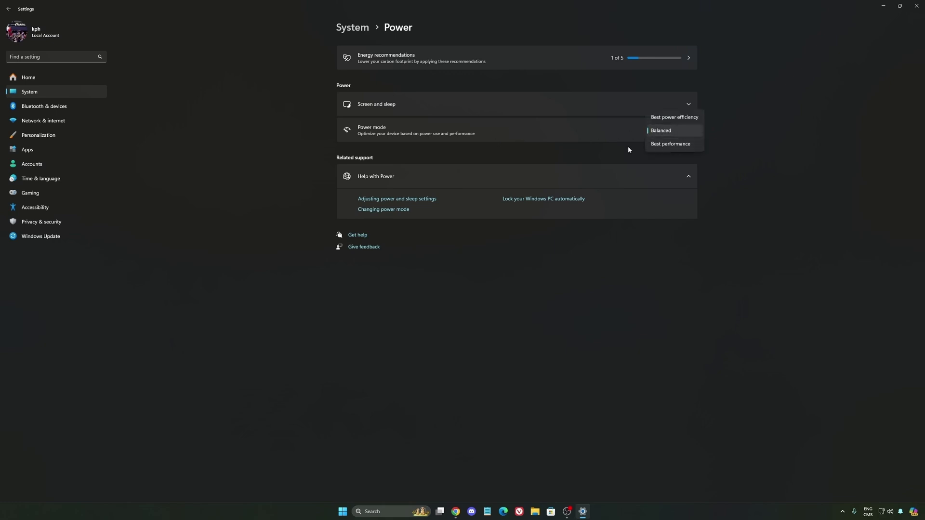
left_click(732, 156)
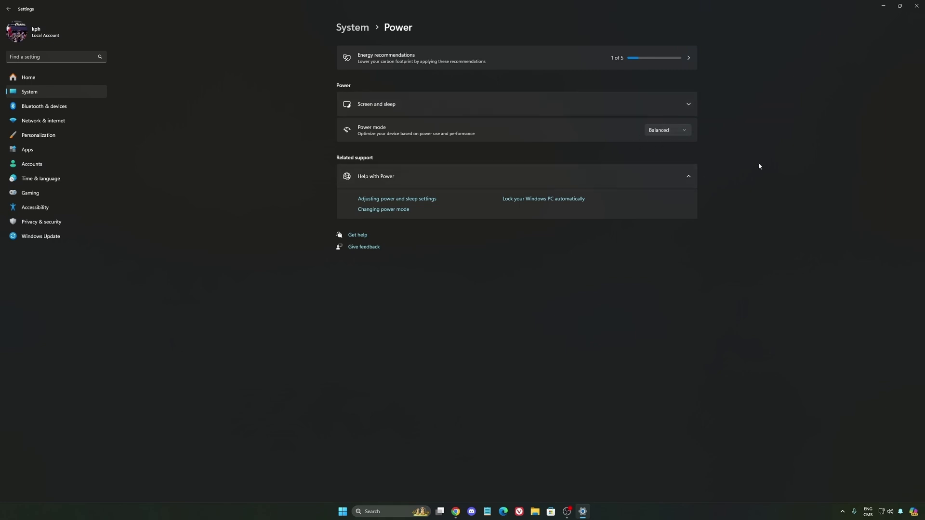
Return to the Settings home page and open Windows Update.
left_click(50, 79)
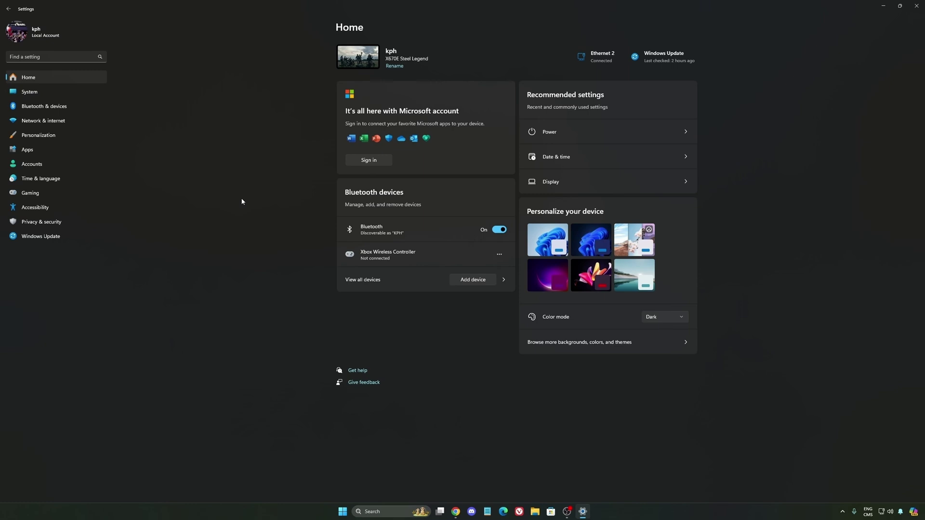
left_click(99, 237)
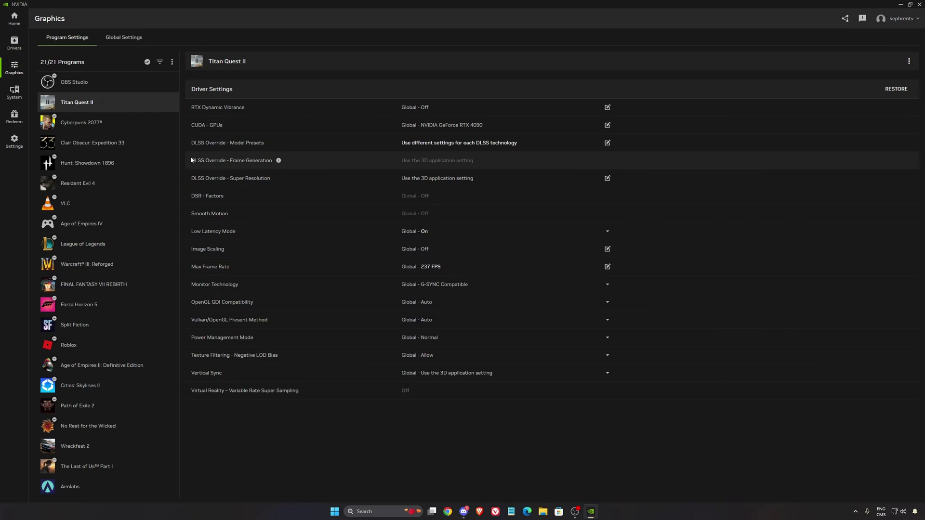
left_click(448, 147)
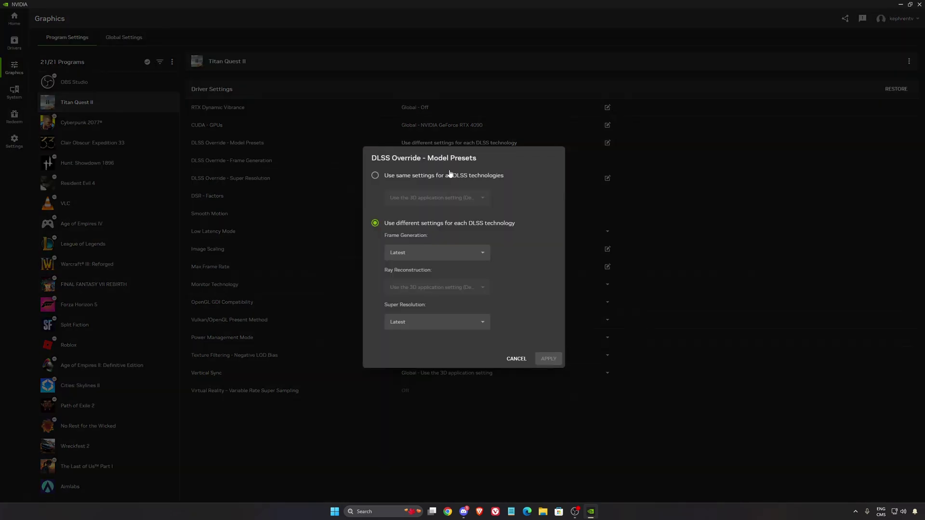
left_click(419, 176)
left_click(419, 198)
left_click(414, 232)
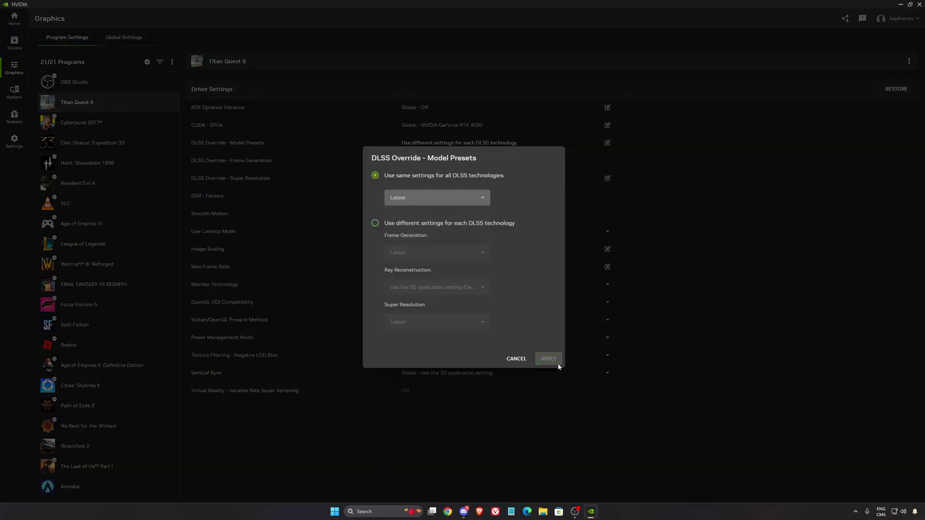
left_click(520, 359)
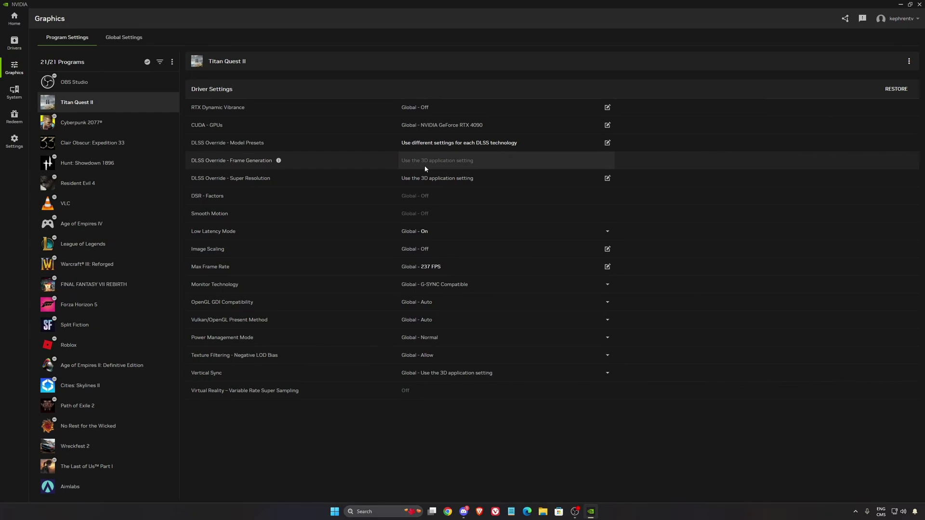
Set the Shader Cache Size to 100 GB in the global graphics driver settings.
left_click(124, 39)
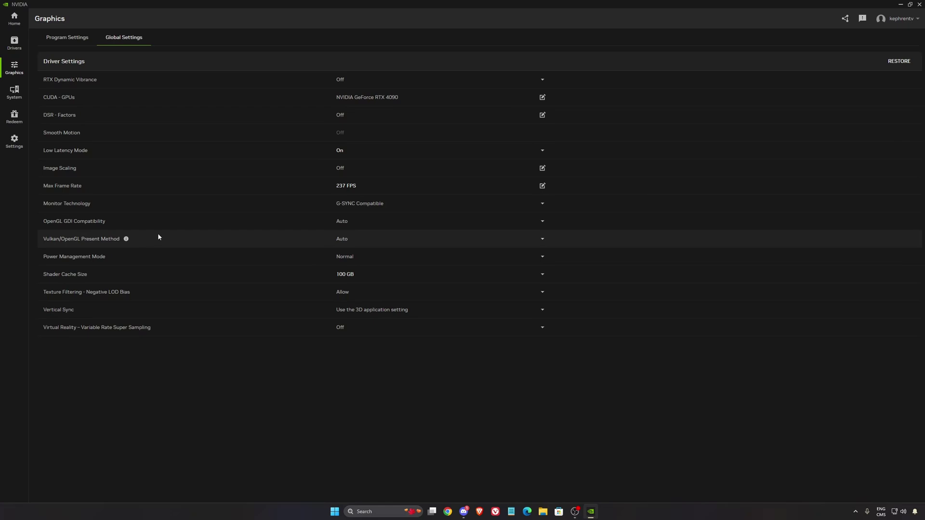
left_click(373, 282)
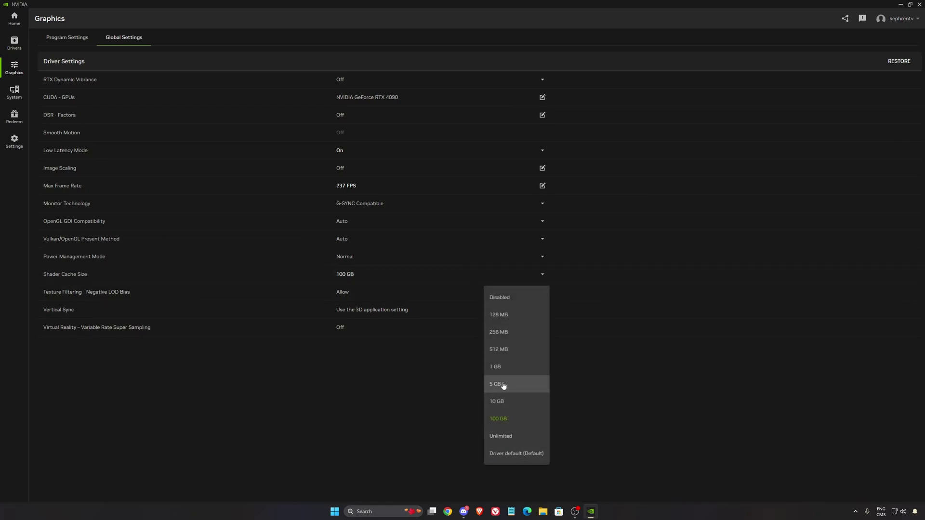
left_click(497, 421)
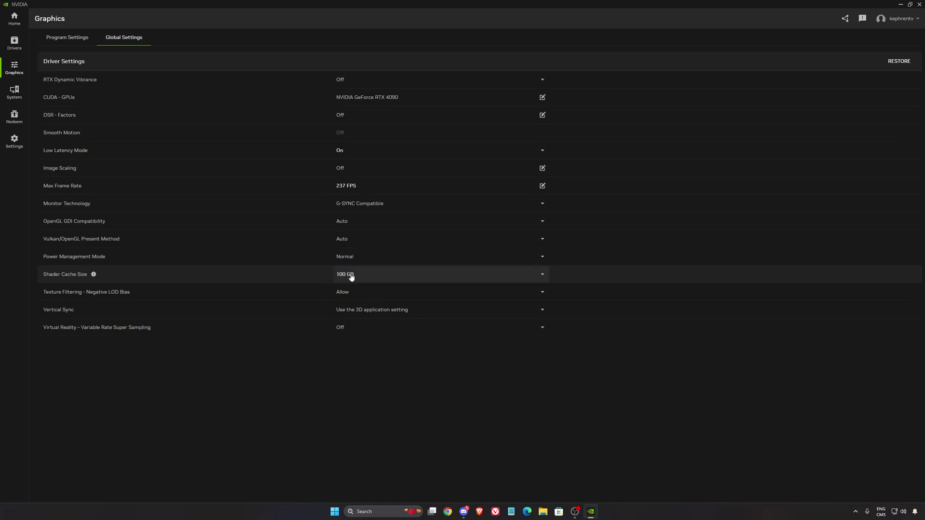
Open the system display settings and expand the global G-SYNC options.
left_click(14, 92)
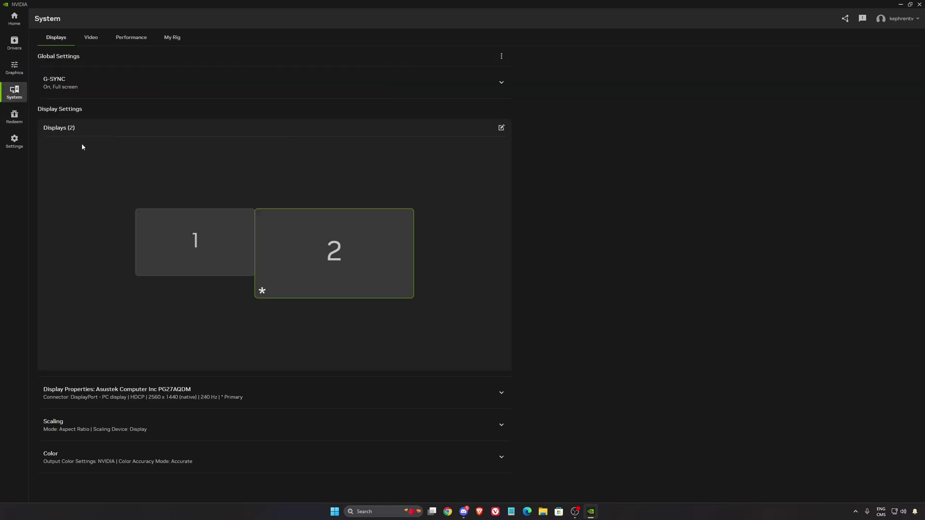
left_click(163, 88)
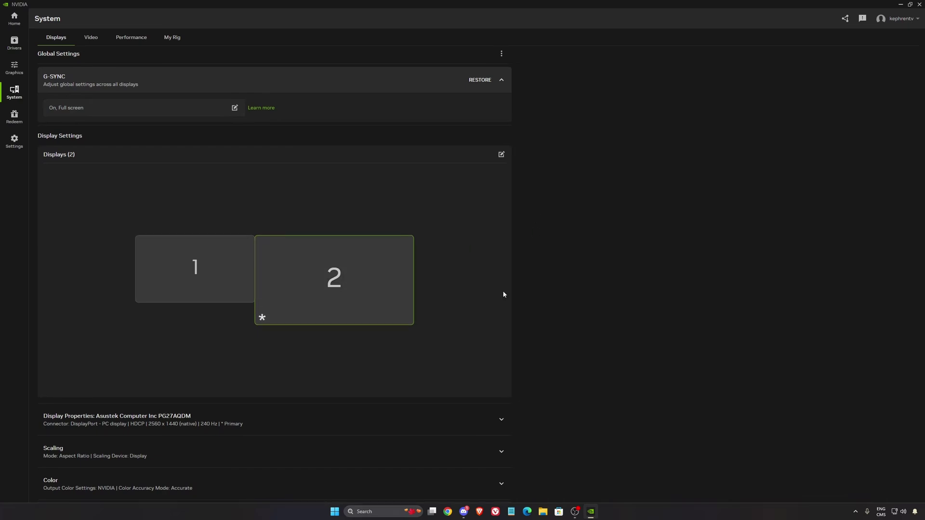
Expand the display properties of the Asustek PG27AQDM monitor and review its available refresh rates.
left_click(289, 417)
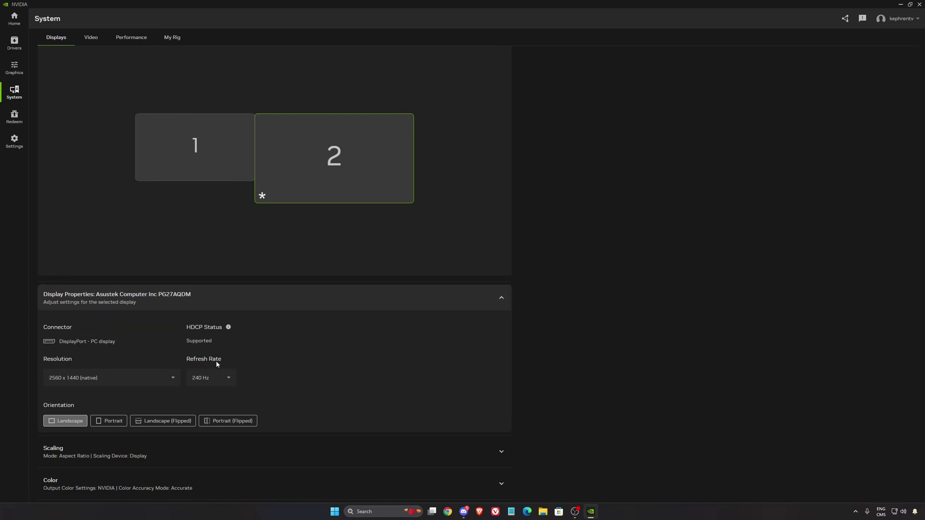
left_click(217, 377)
left_click(251, 385)
left_click(233, 377)
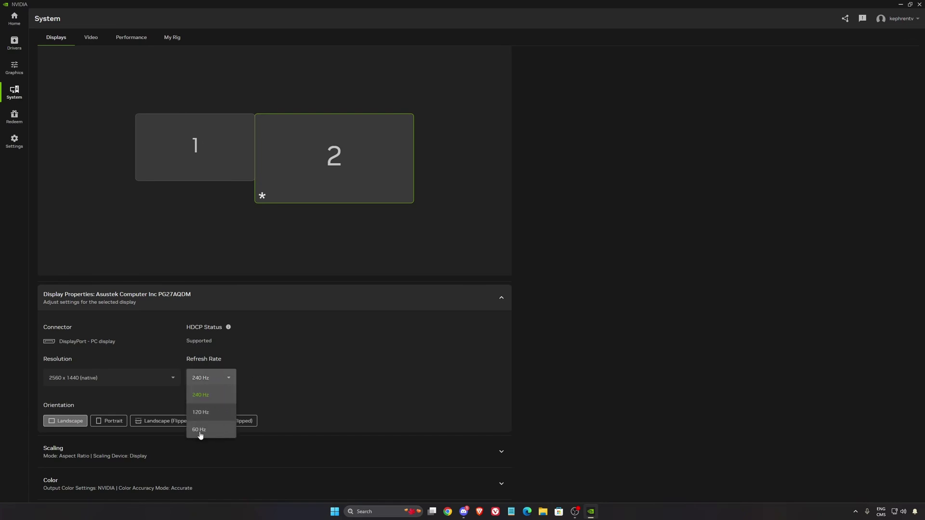
left_click(273, 358)
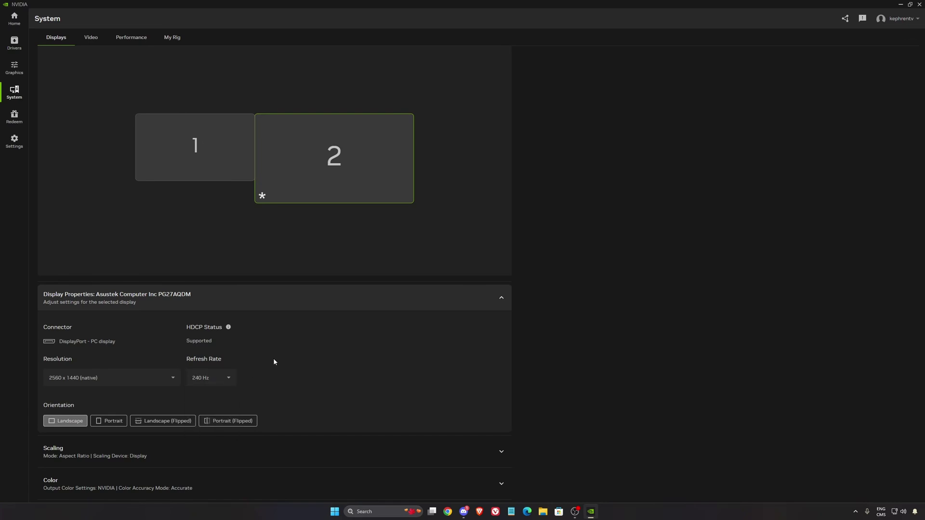
left_click(212, 378)
left_click(275, 394)
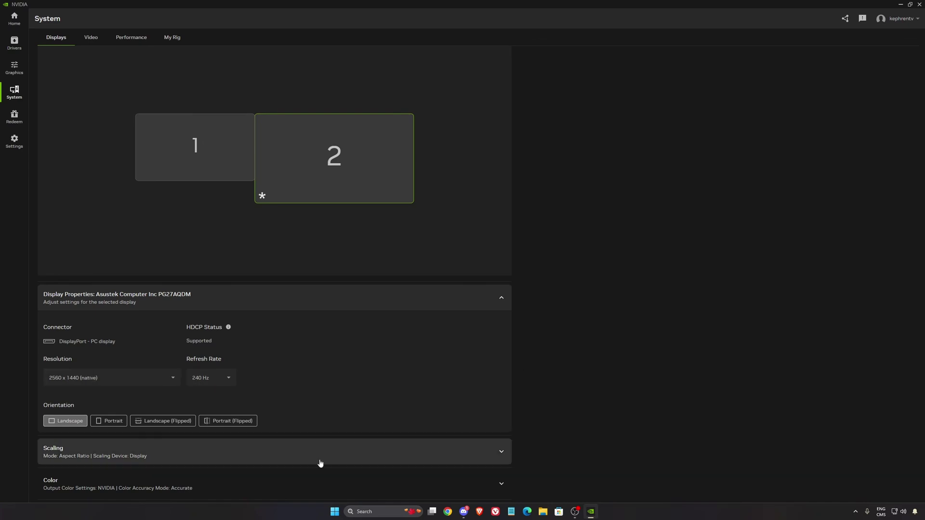
Set the selected display's output color depth to 10 bpc in the color settings, then open the system's performance settings.
left_click(298, 482)
scroll(540, 373, "down", 5)
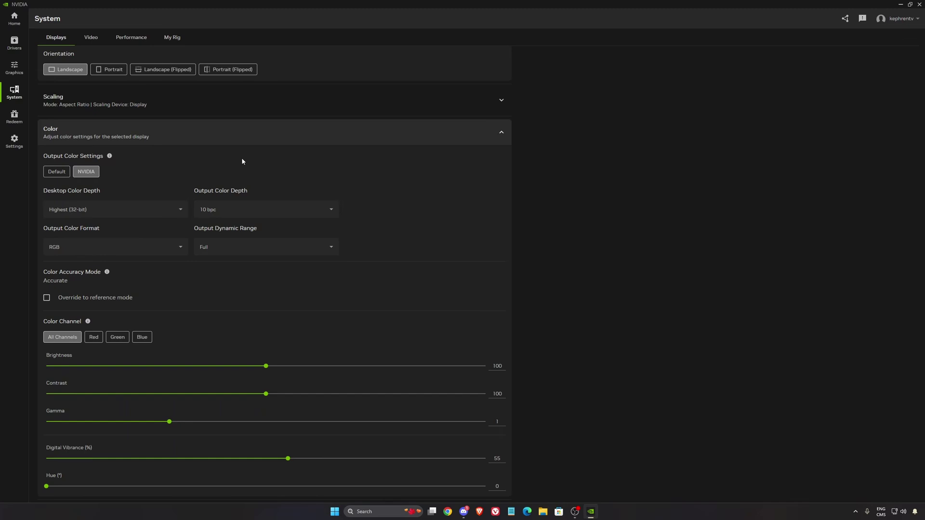
left_click(234, 209)
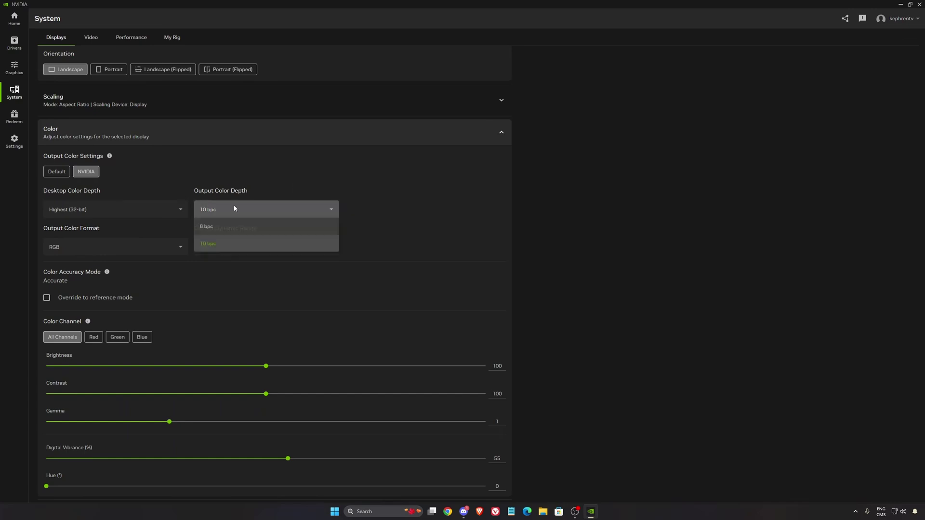
left_click(208, 244)
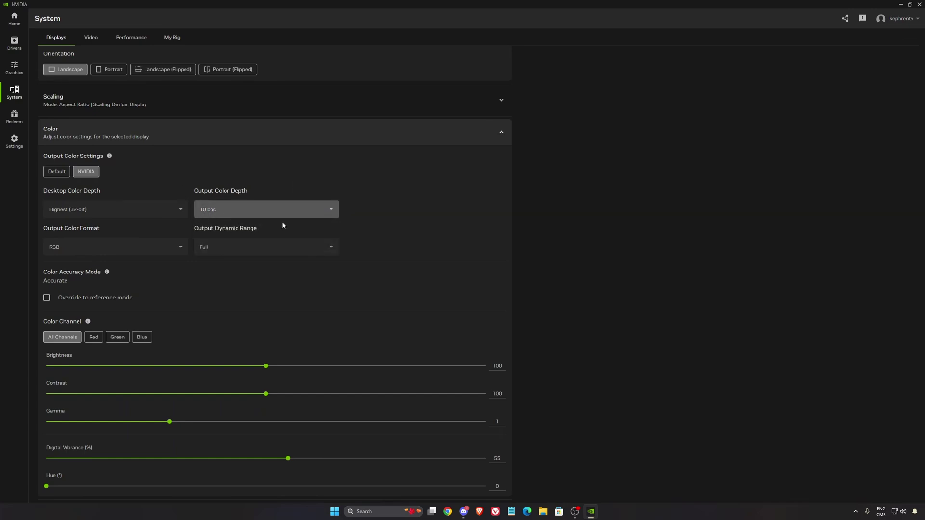
left_click(242, 211)
left_click(222, 245)
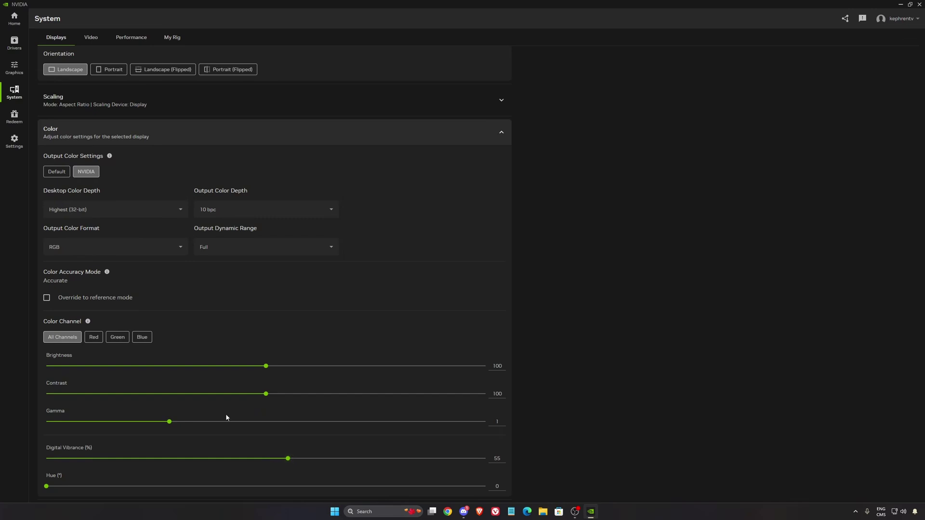
left_click(143, 39)
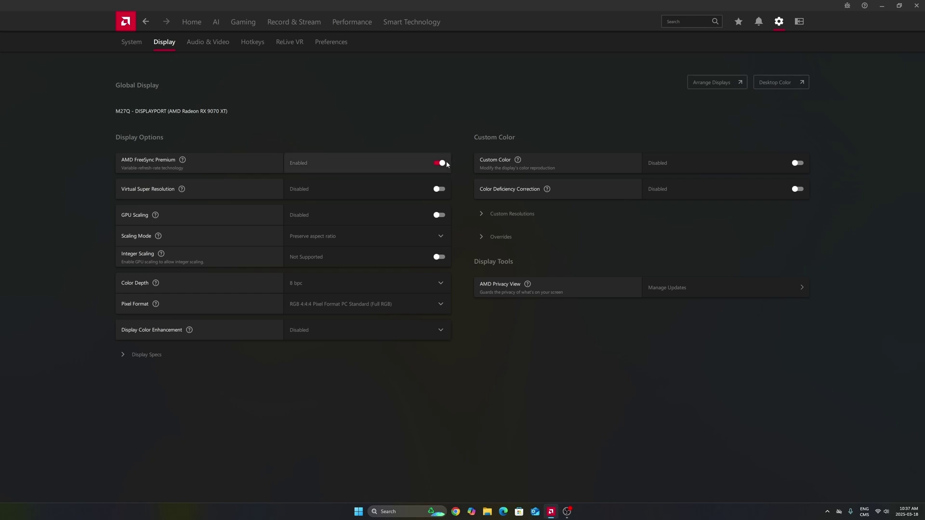
Open the global graphics settings for gaming in AMD Software.
left_click(243, 22)
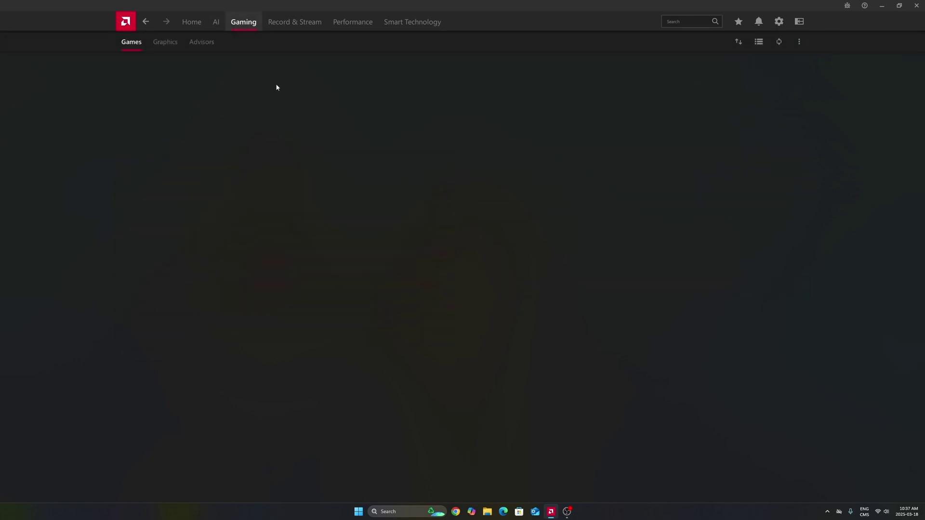
left_click(169, 44)
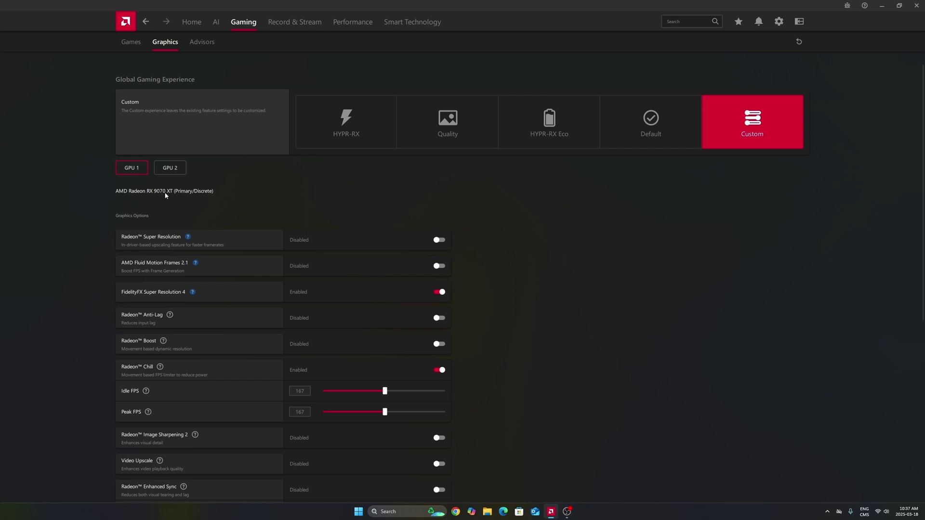
Compare the graphics options of GPU 2 and GPU 1, ending on the discrete GPU 1.
left_click(183, 172)
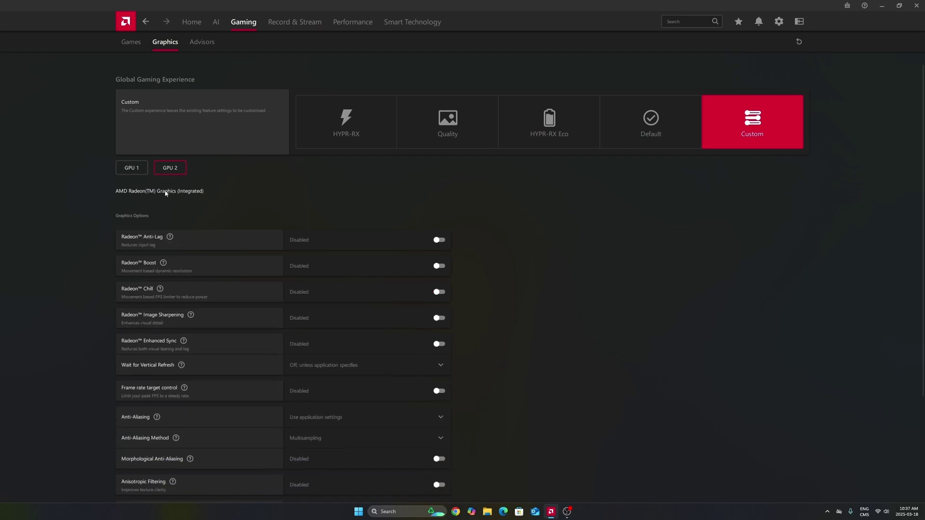
left_click(139, 170)
left_click(171, 170)
left_click(139, 168)
scroll(536, 243, "down", 1)
scroll(535, 244, "down", 2)
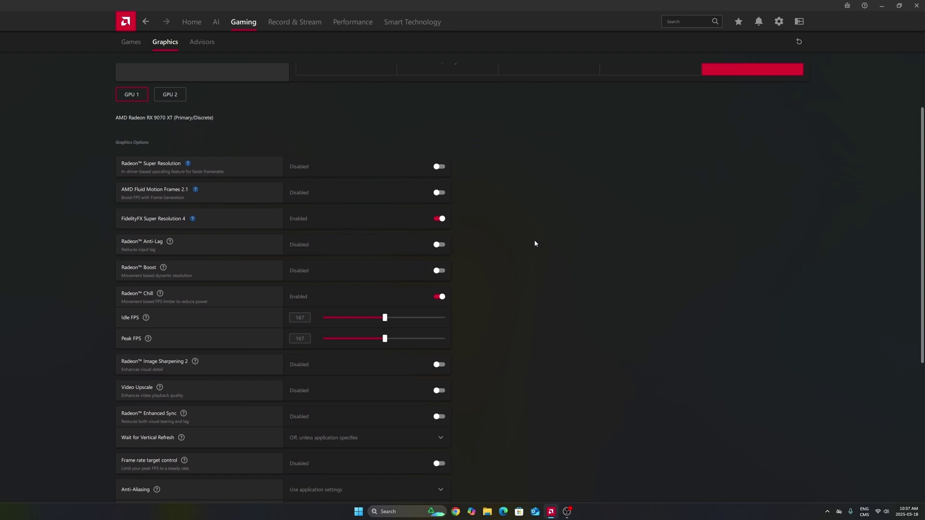
Review GPU 1's global graphics options, from the upscaling and Radeon Chill settings to the shader cache reset.
mouse_move(146, 223)
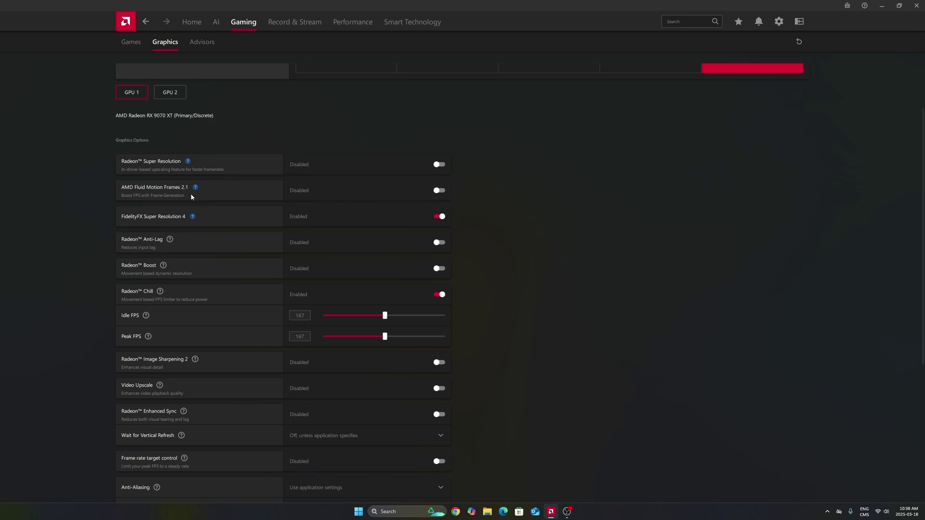
scroll(520, 211, "down", 2)
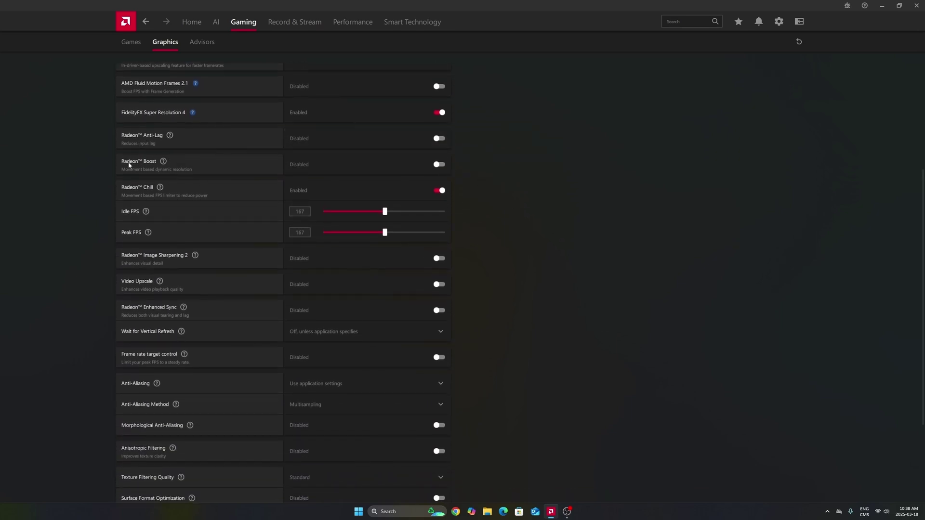
scroll(185, 165, "down", 1)
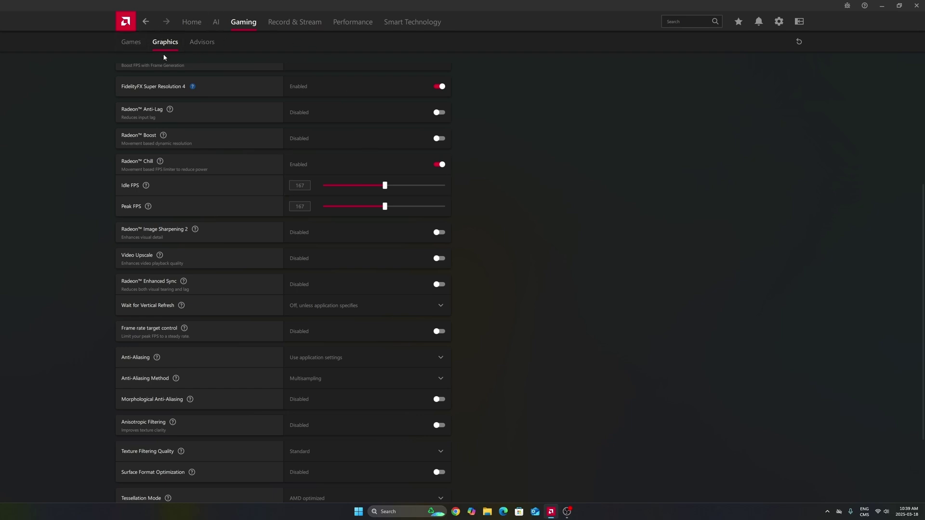
scroll(388, 114, "down", 2)
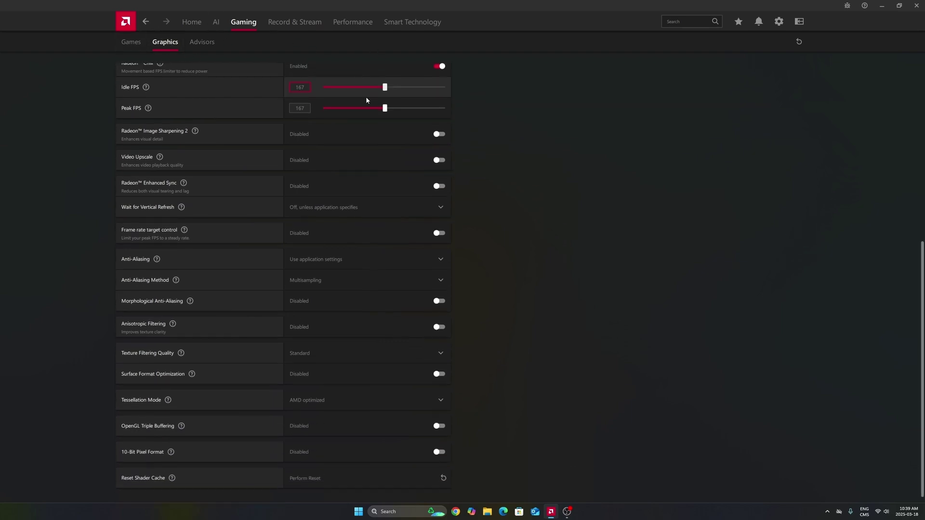
scroll(374, 337, "up", 6)
scroll(383, 301, "down", 2)
scroll(380, 320, "down", 3)
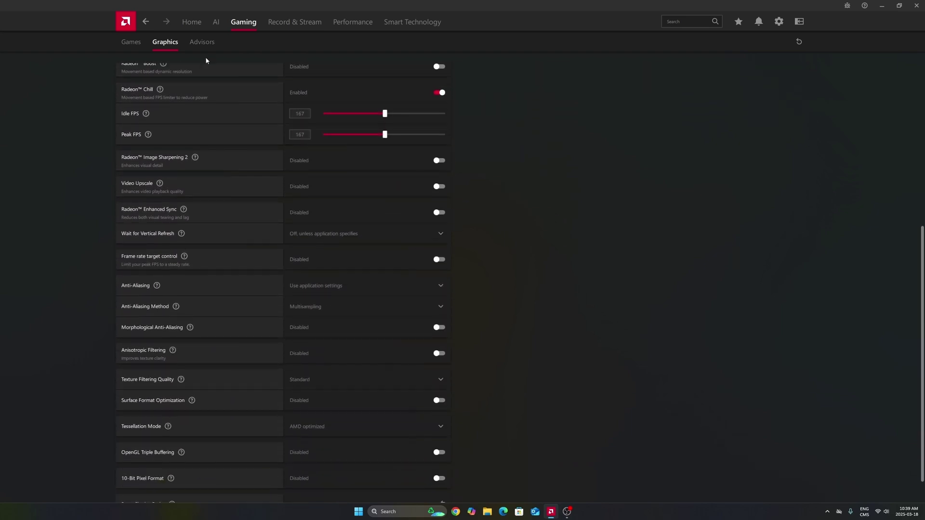
Check the game library and return to the Radeon Image Sharpening 2 setting in the global graphics options.
left_click(129, 42)
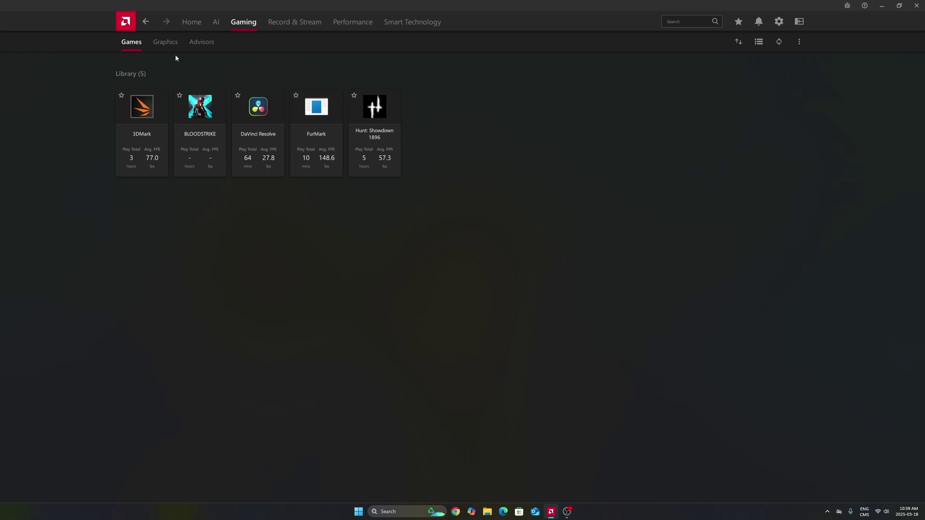
left_click(160, 44)
scroll(473, 259, "down", 3)
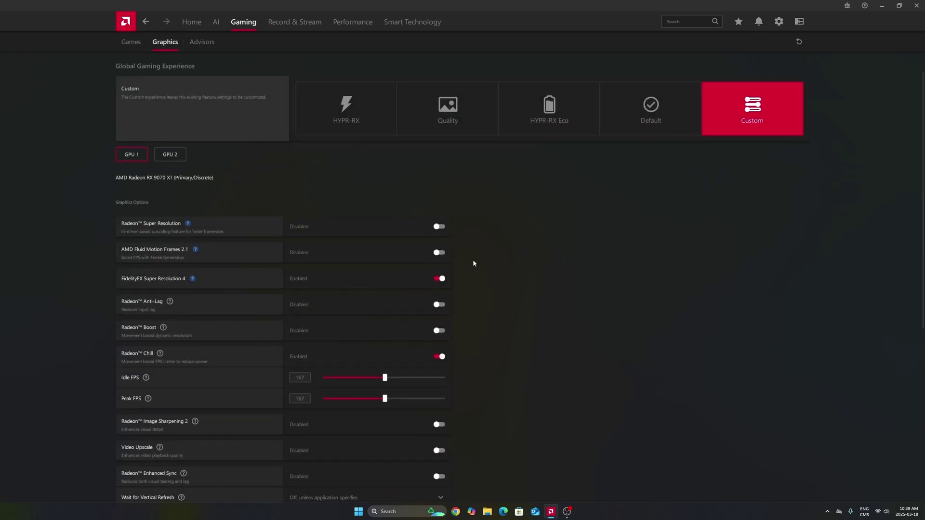
scroll(433, 217, "down", 3)
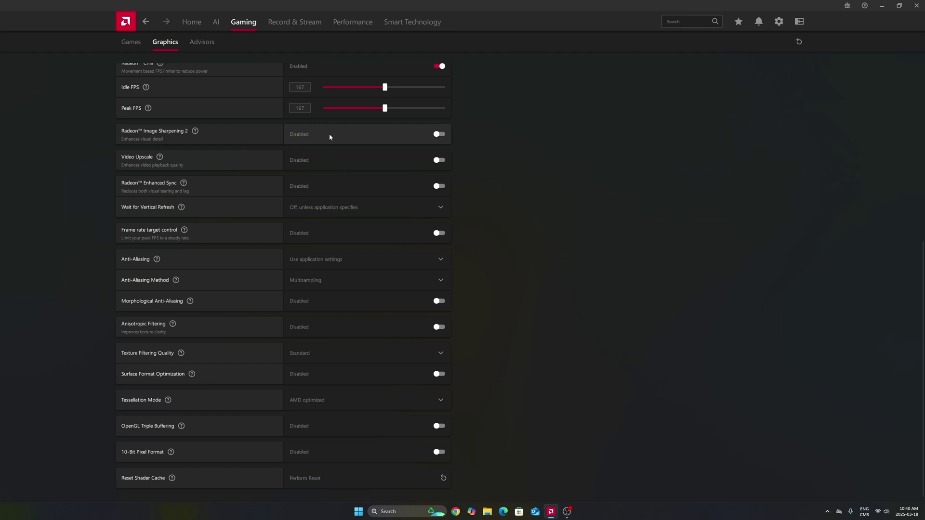
Enable Radeon Image Sharpening 2 to view its options and disable it again.
left_click(433, 134)
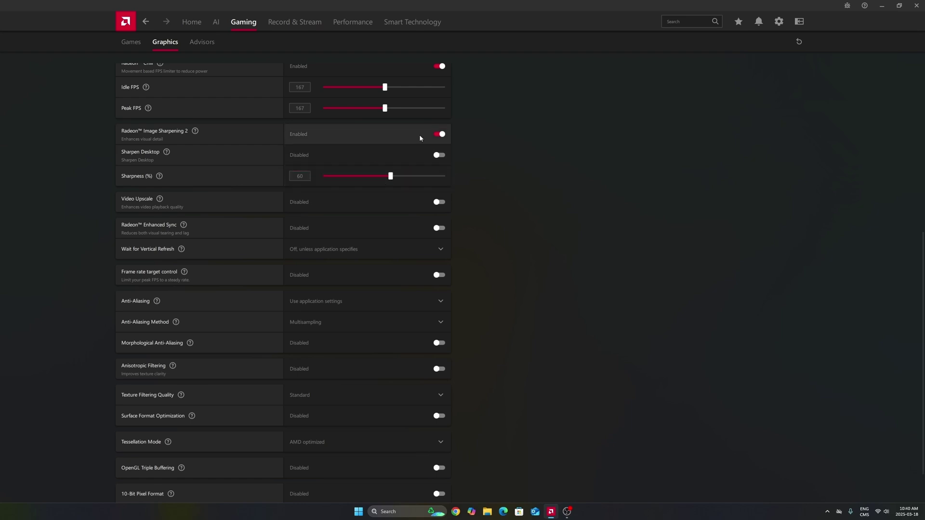
left_click(439, 134)
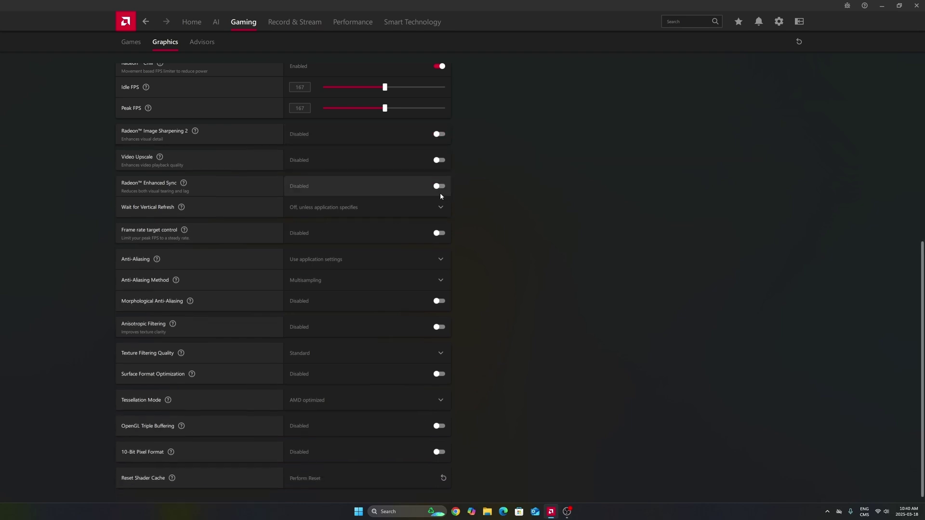
scroll(415, 369, "down", 1)
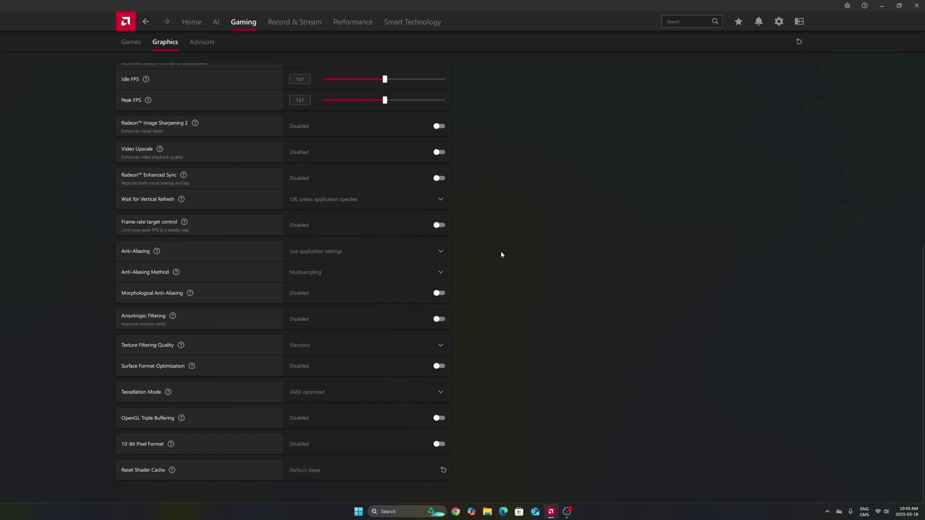
scroll(516, 265, "up", 6)
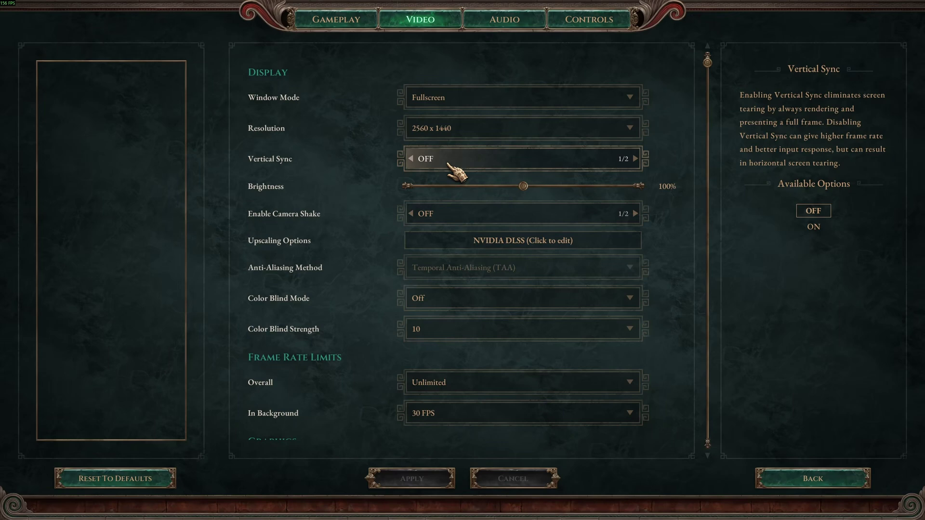
Open the upscaling options in Titan Quest II's video settings.
scroll(305, 234, "down", 1)
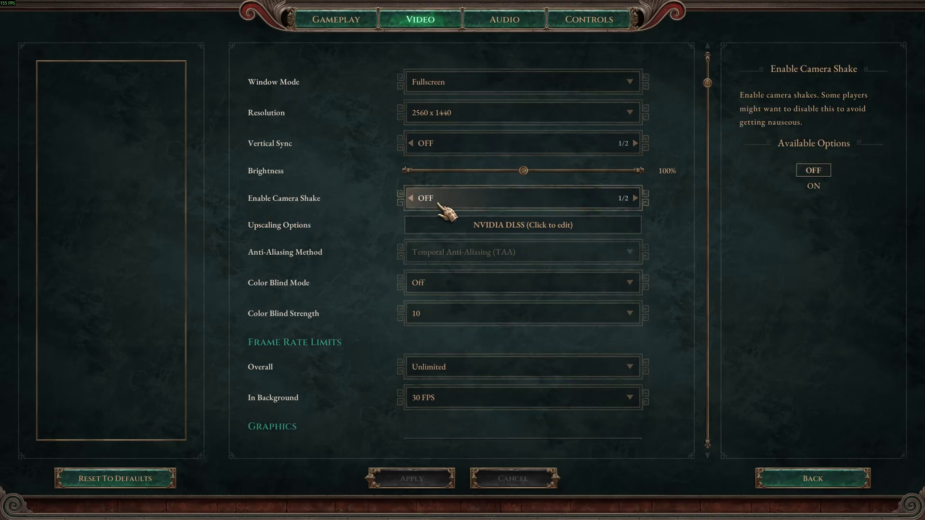
scroll(337, 251, "down", 1)
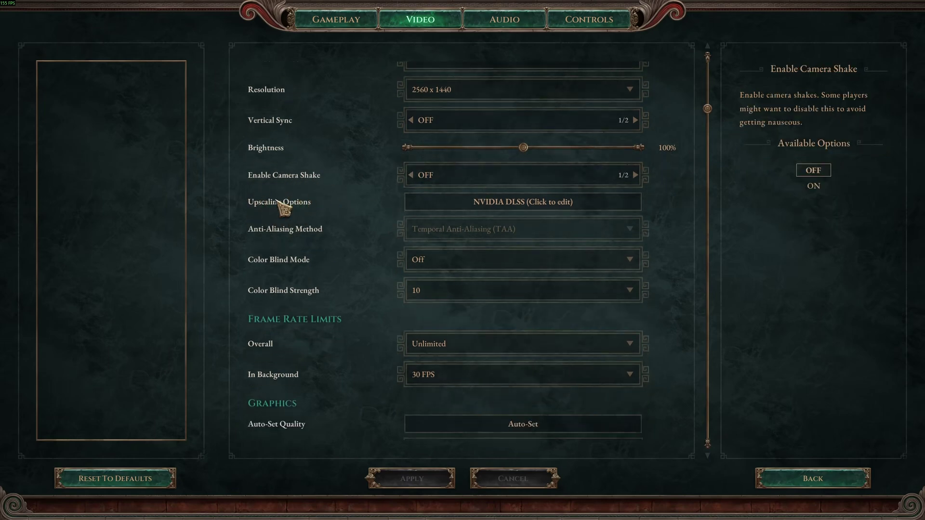
left_click(286, 208)
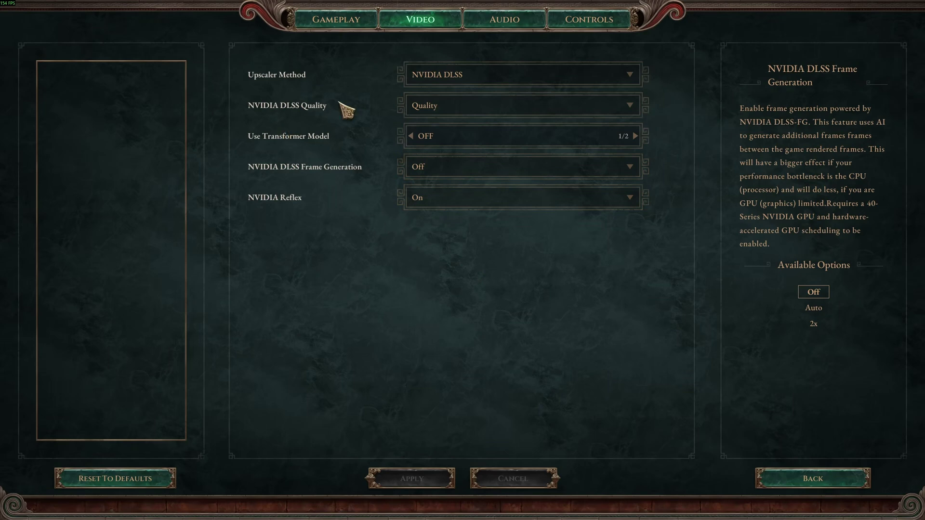
Try Balanced for the NVIDIA DLSS quality and set it back to Quality.
left_click(423, 107)
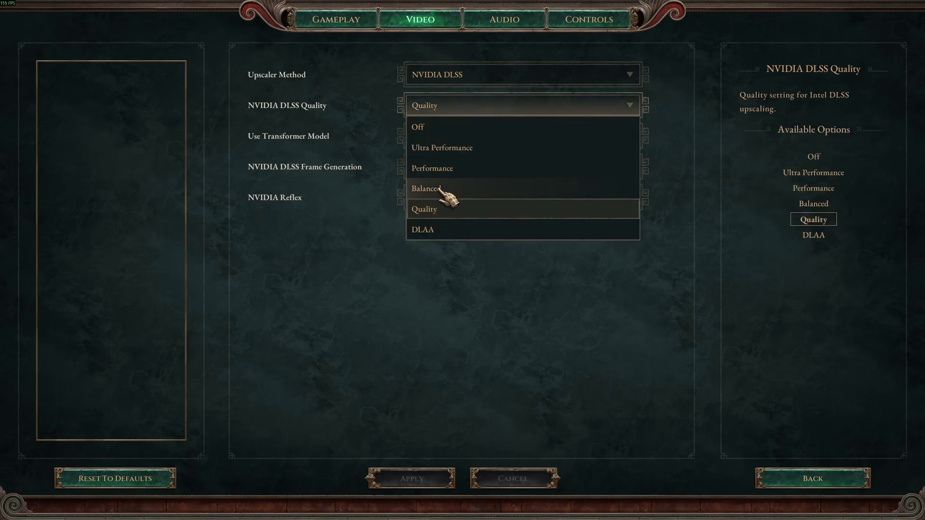
left_click(440, 190)
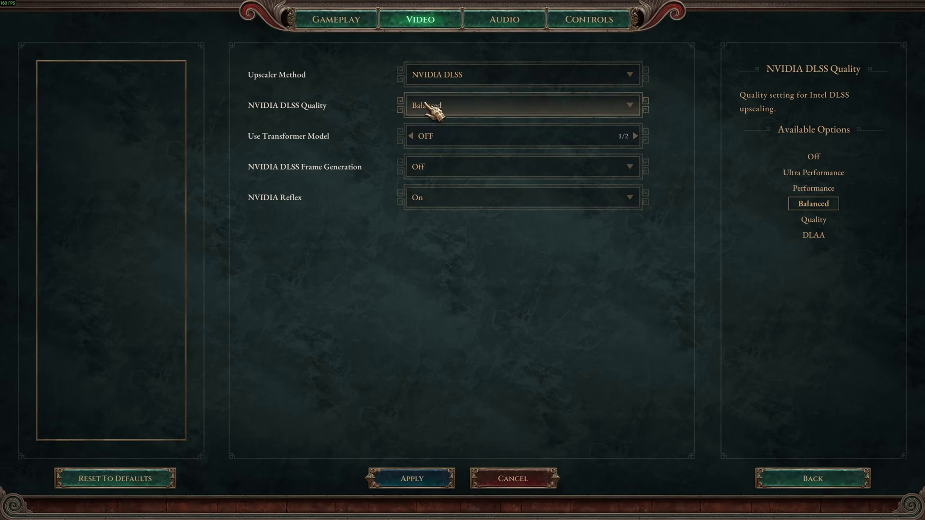
left_click(446, 107)
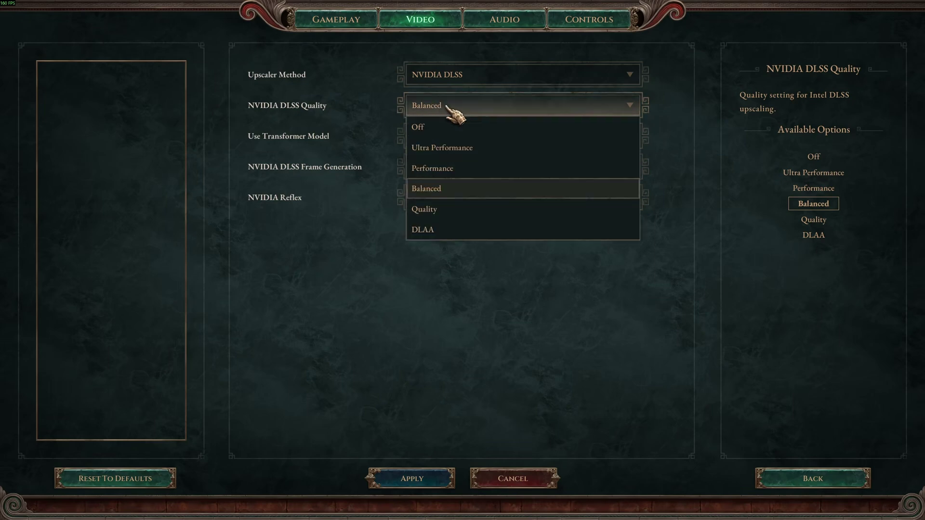
left_click(435, 209)
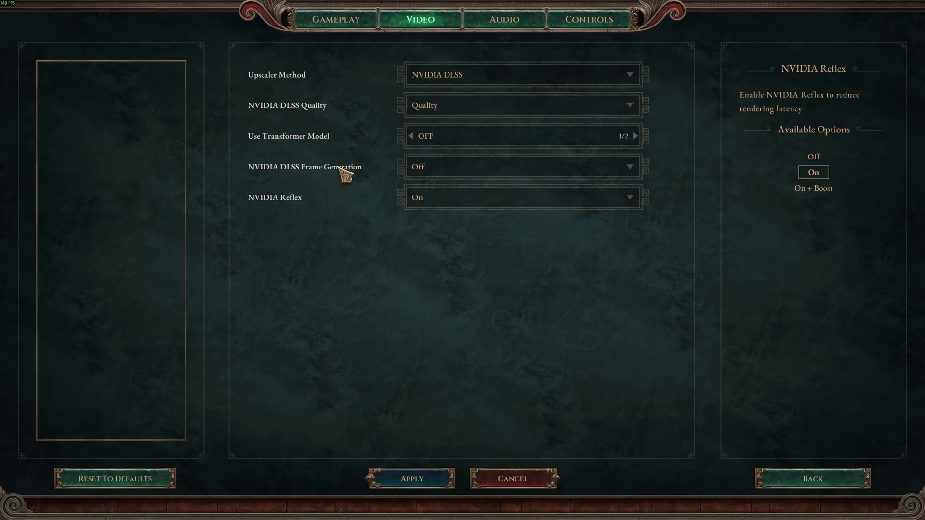
Turn on the transformer model and try 2x DLSS frame generation before setting frame generation back to Off.
left_click(636, 136)
left_click(490, 174)
left_click(476, 231)
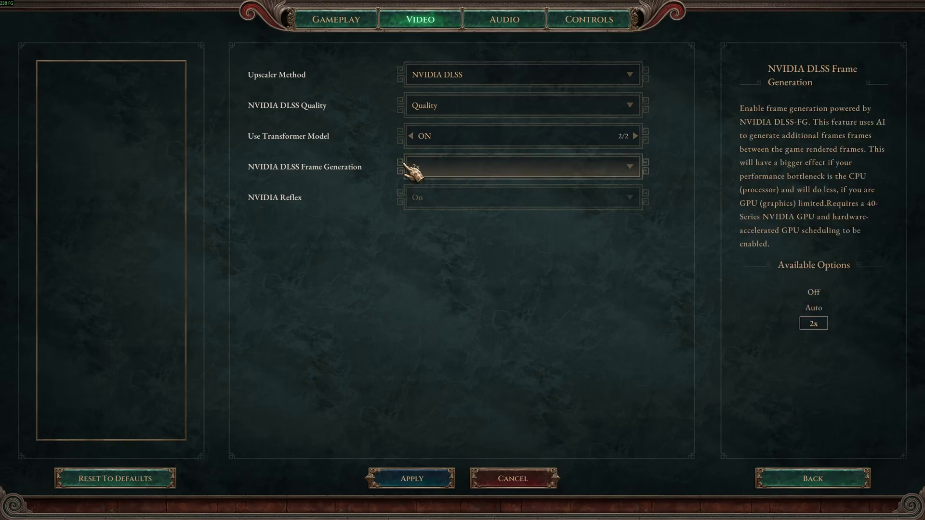
left_click(431, 170)
left_click(422, 188)
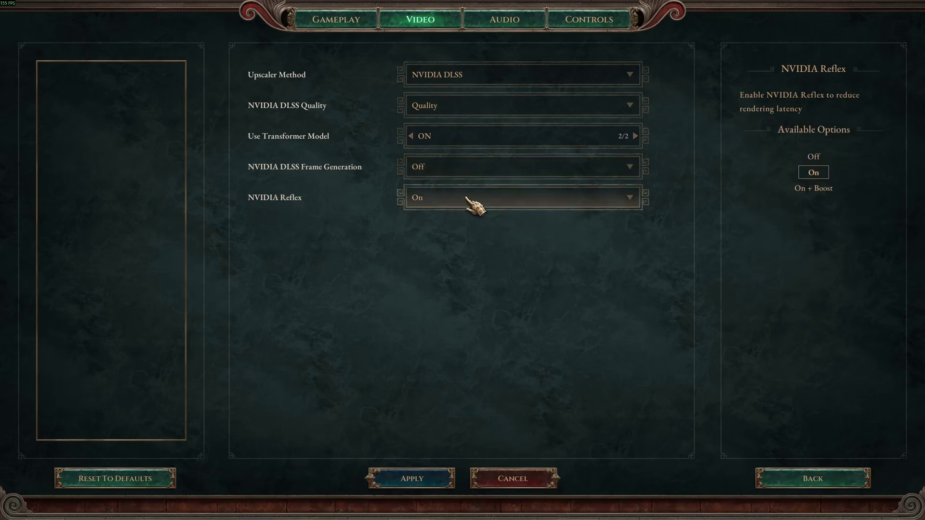
Try AMD FSR3 as the upscaler method with FSR quality at Quality (1.5x).
left_click(470, 76)
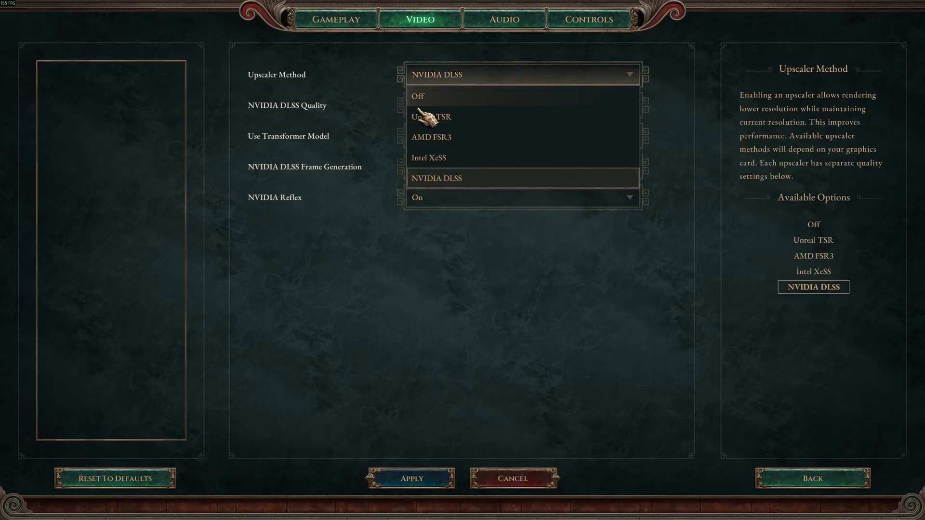
left_click(469, 136)
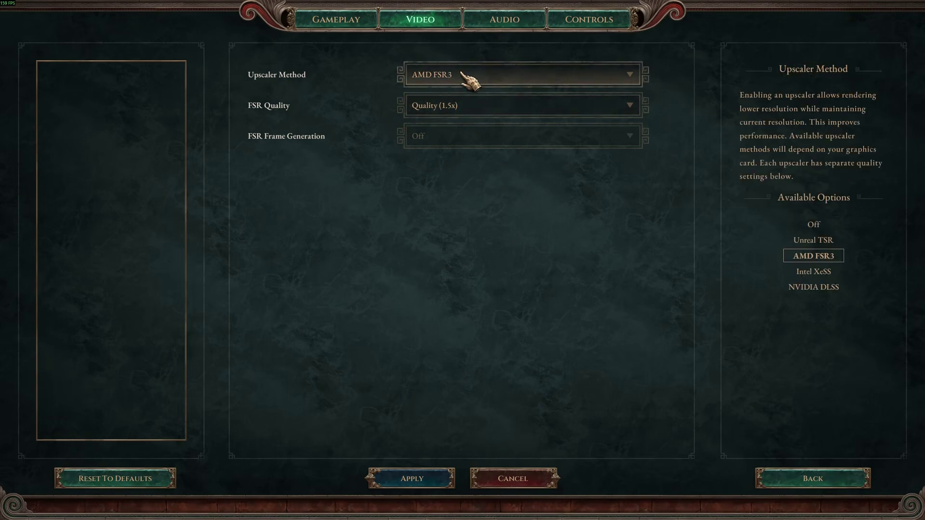
left_click(460, 107)
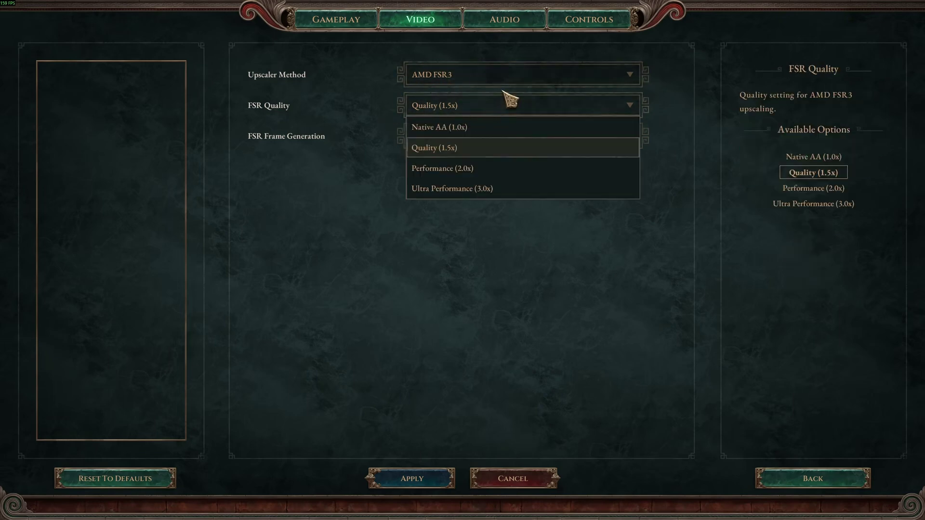
left_click(424, 148)
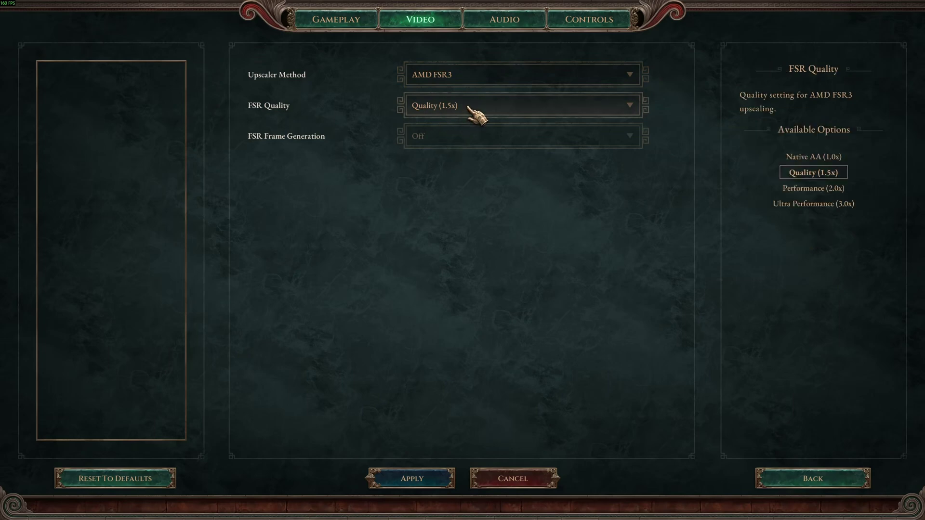
Try Intel XeSS as the upscaler, view its quality levels, and leave the upscaling options without applying changes.
left_click(456, 78)
left_click(463, 156)
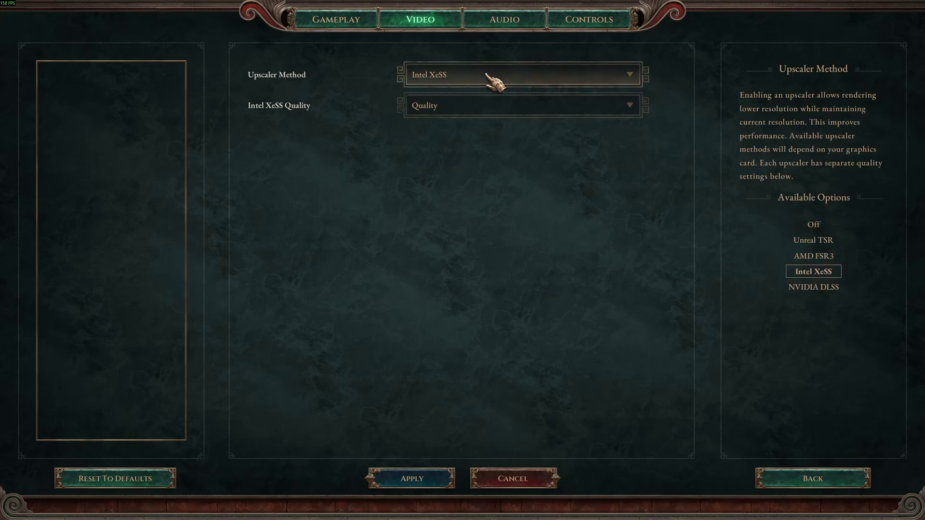
left_click(432, 106)
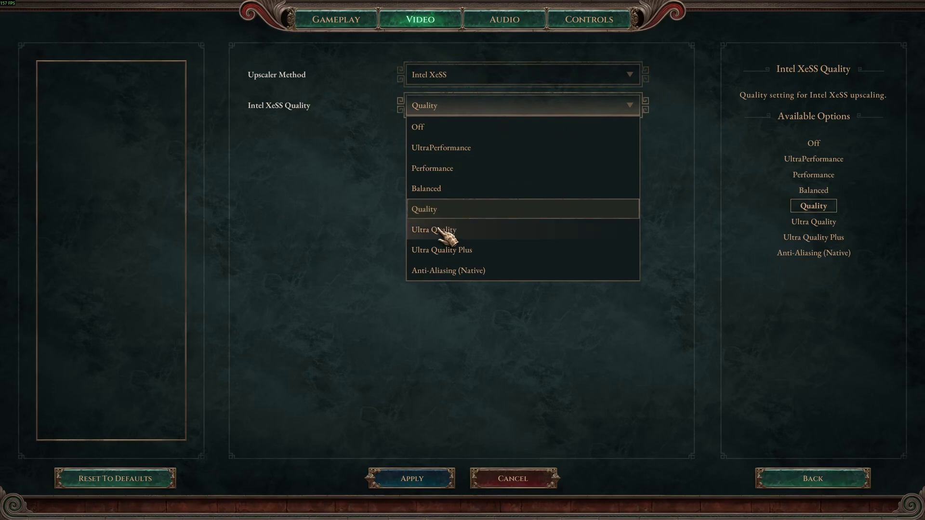
left_click(362, 220)
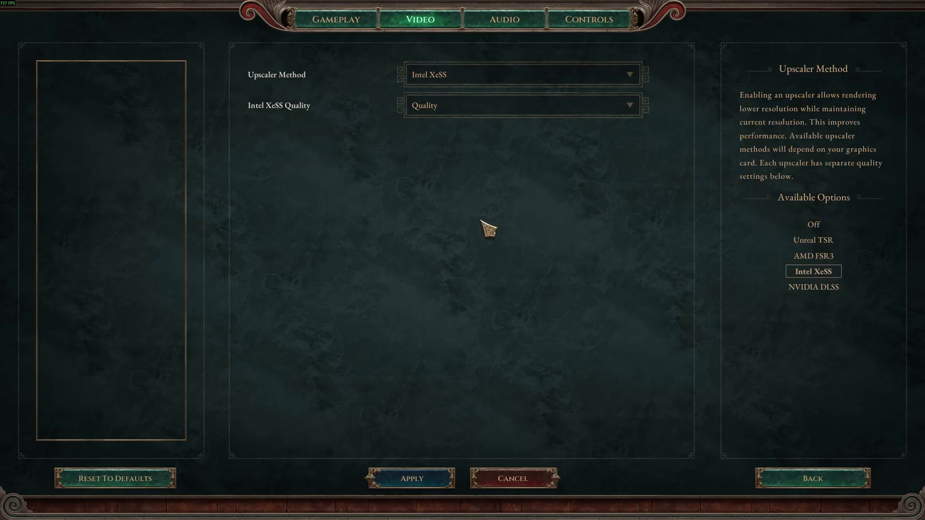
key("Escape")
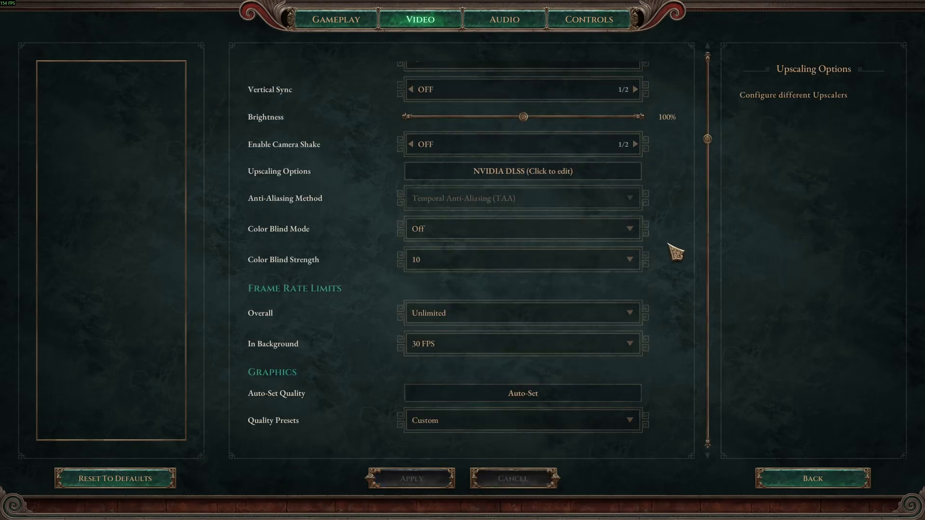
Review the anti-aliasing method and frame rate limits, and view the quality levels for Shadows and Global Illumination.
scroll(672, 236, "down", 3)
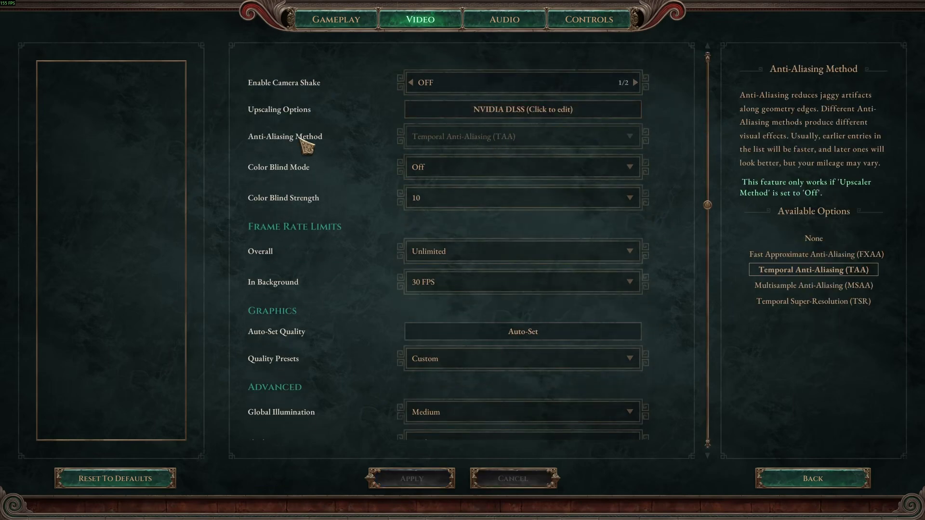
scroll(465, 285, "down", 3)
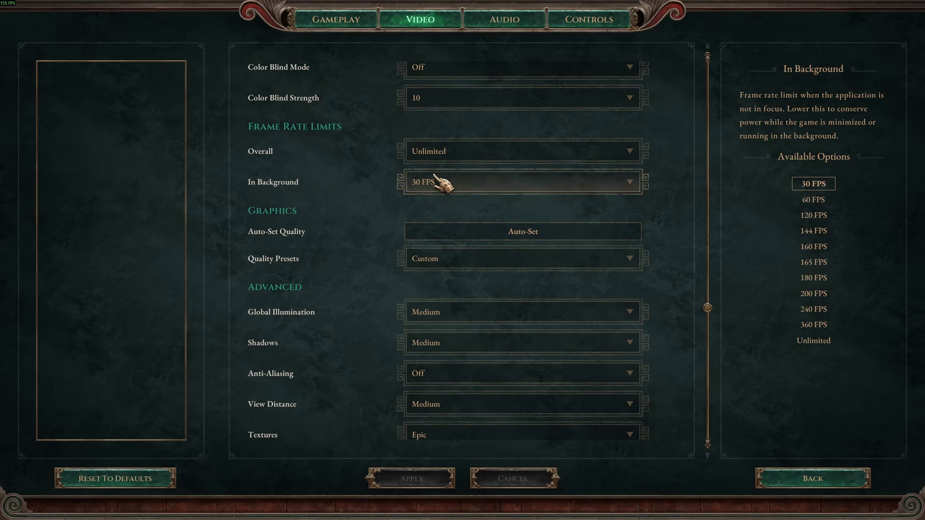
scroll(440, 186, "down", 3)
scroll(366, 263, "down", 2)
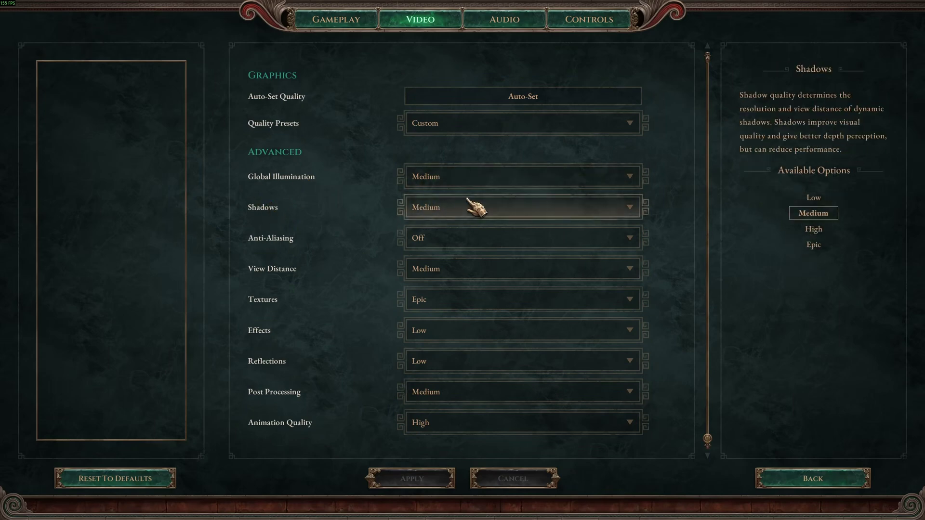
left_click(412, 210)
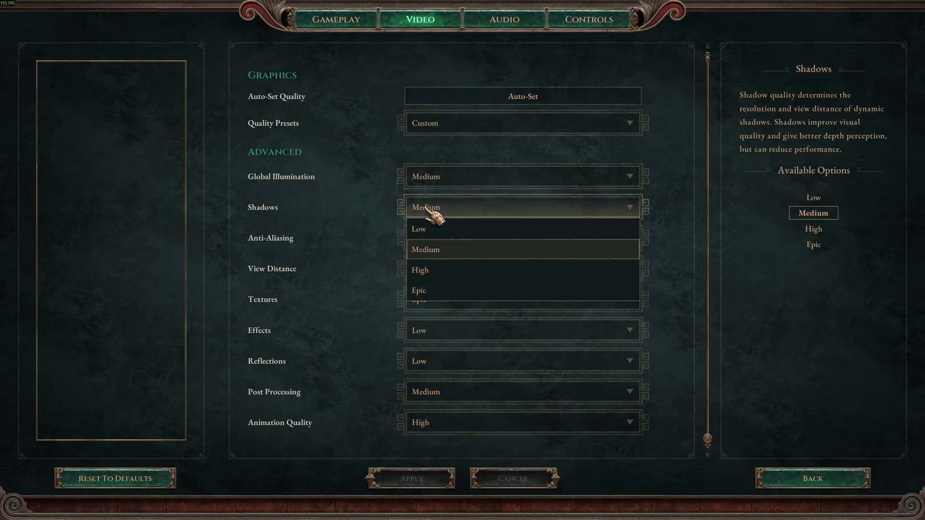
left_click(336, 204)
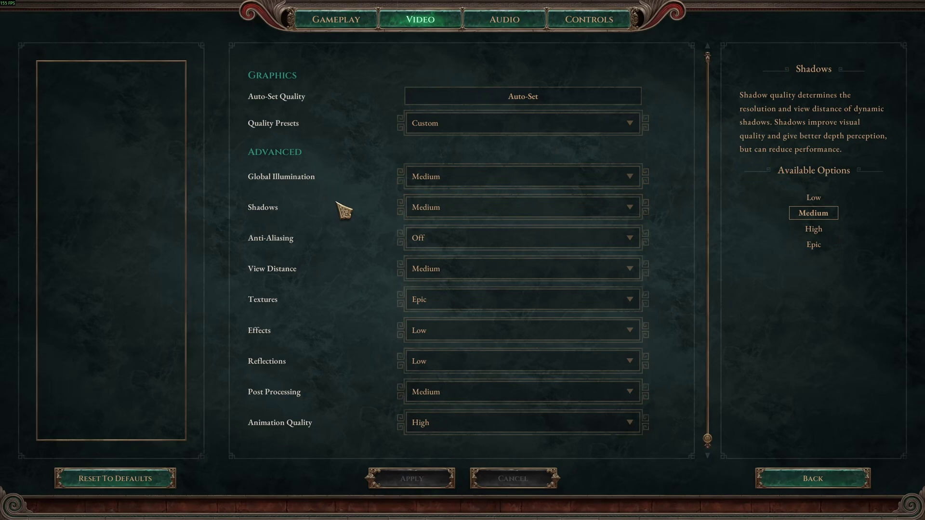
left_click(435, 207)
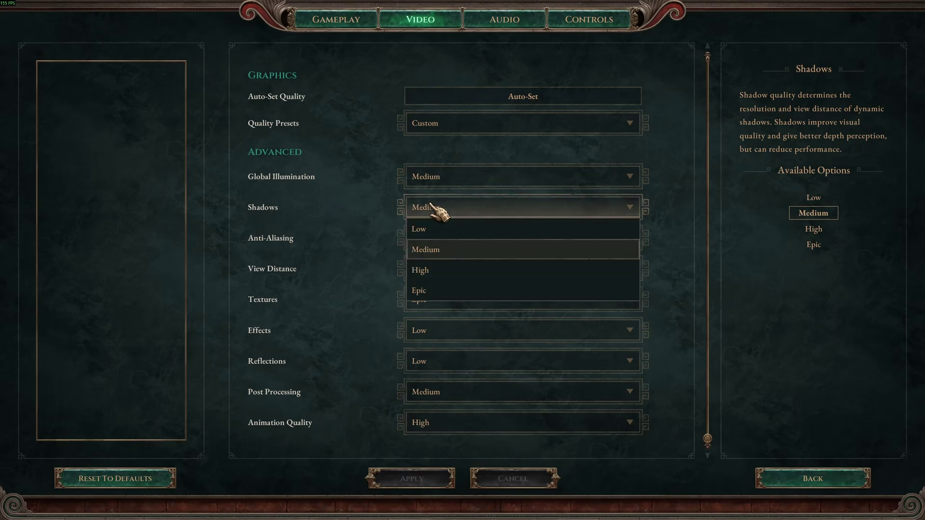
left_click(438, 177)
left_click(311, 215)
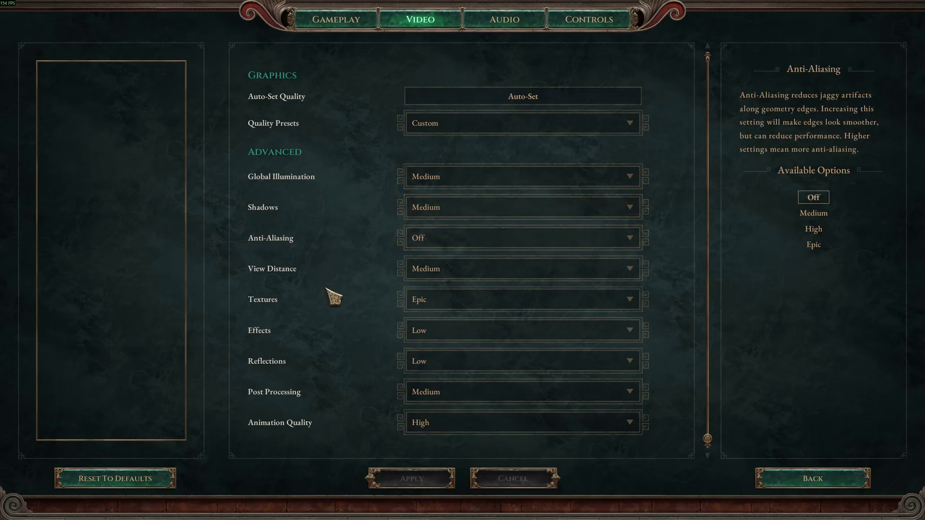
View the available levels for View Distance and Textures in the advanced graphics settings without choosing another one.
left_click(429, 271)
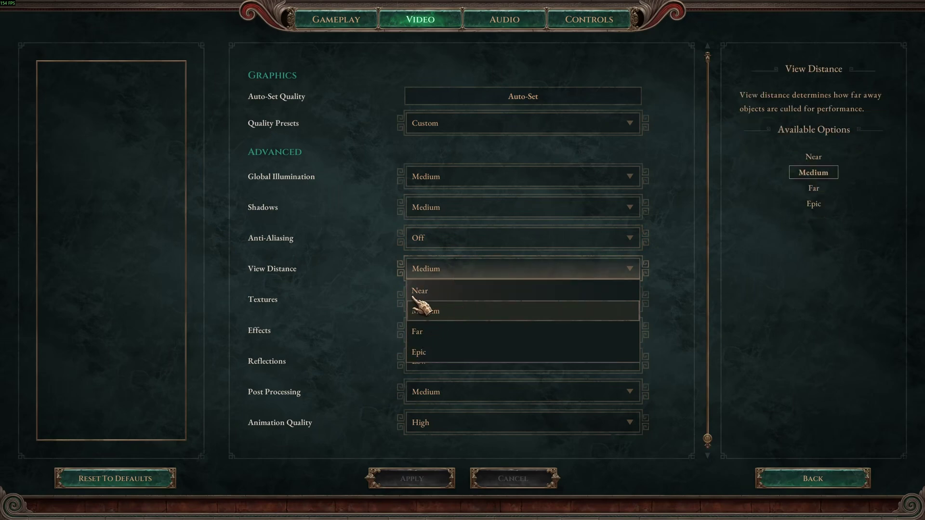
left_click(398, 294)
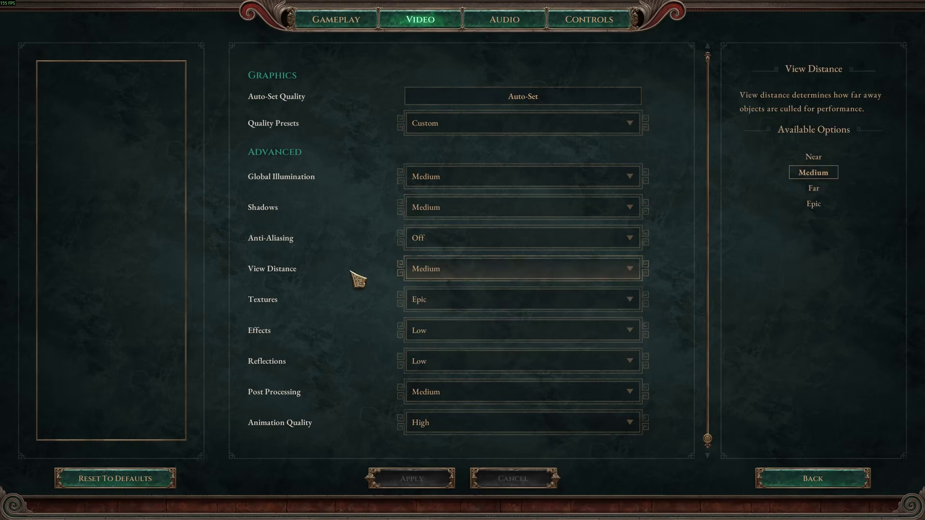
left_click(436, 308)
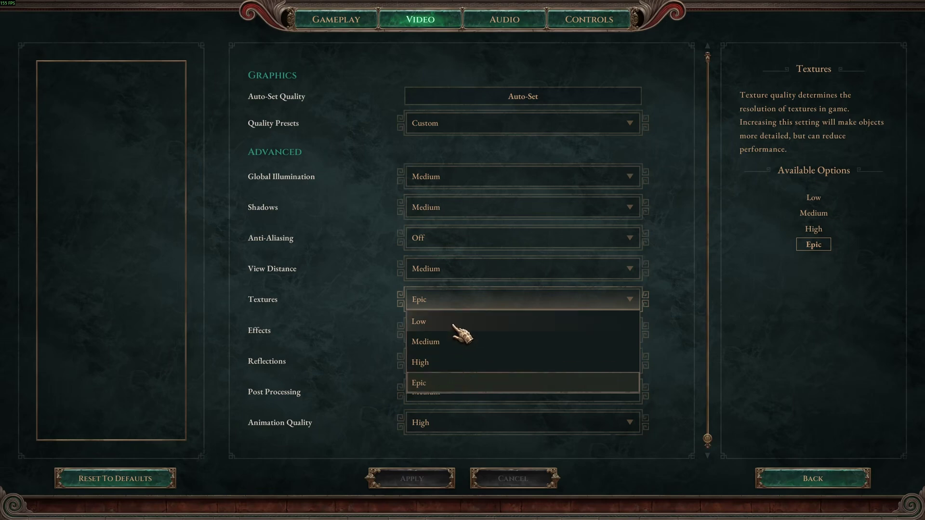
left_click(309, 327)
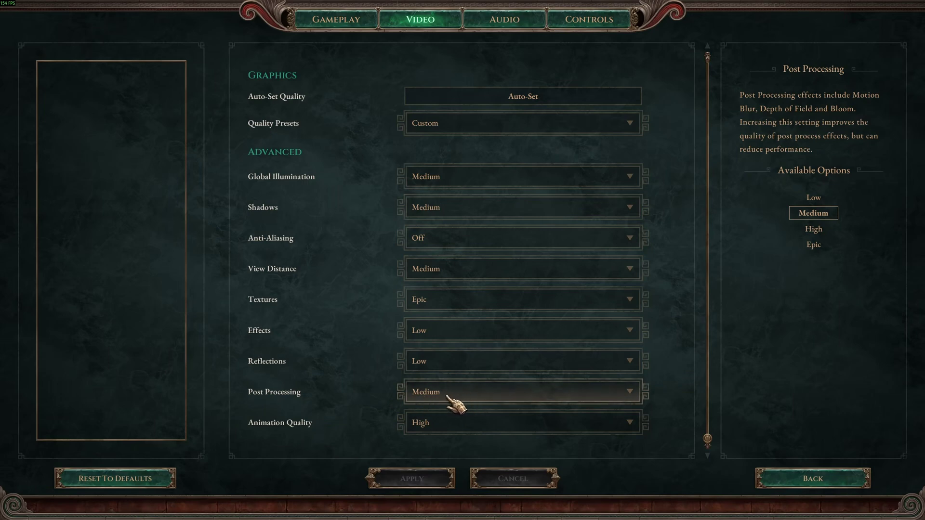
Choose High for Animation Quality and look over the frame rate and advanced graphics settings once more.
left_click(436, 424)
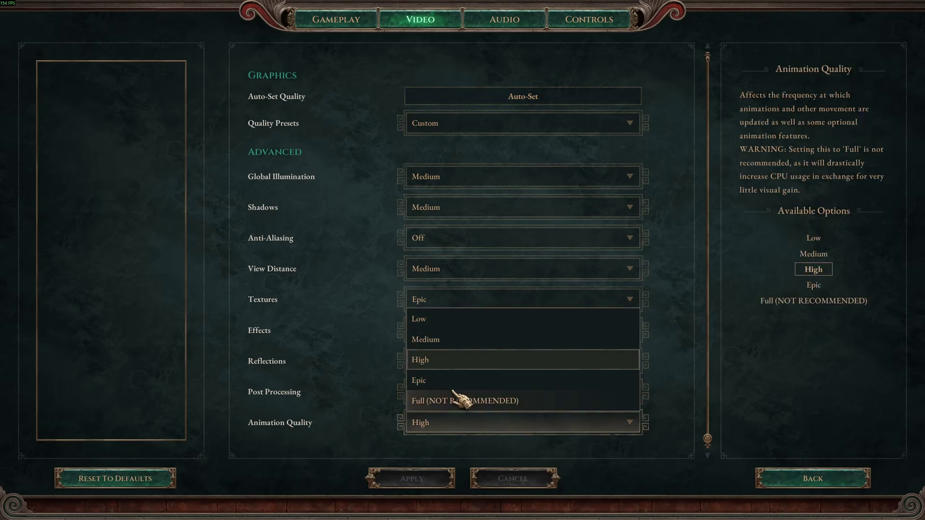
left_click(436, 357)
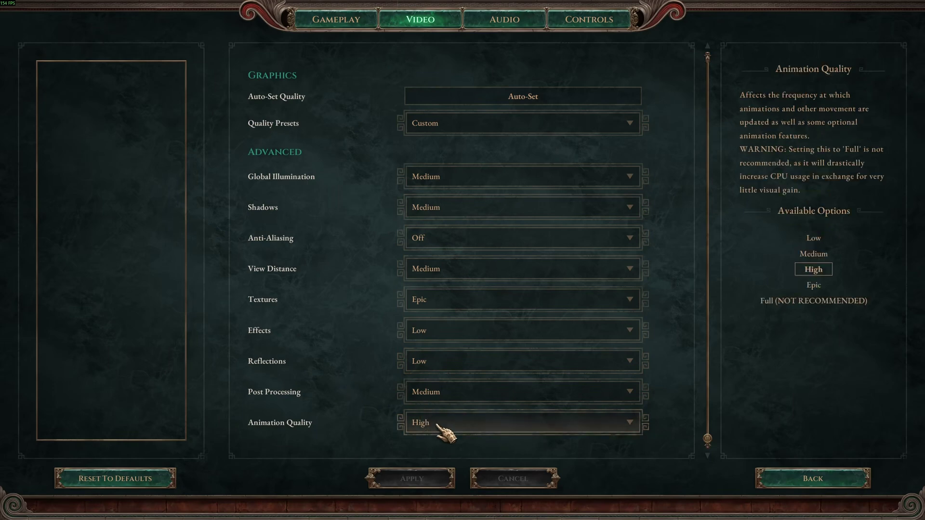
scroll(339, 369, "up", 2)
scroll(332, 349, "up", 2)
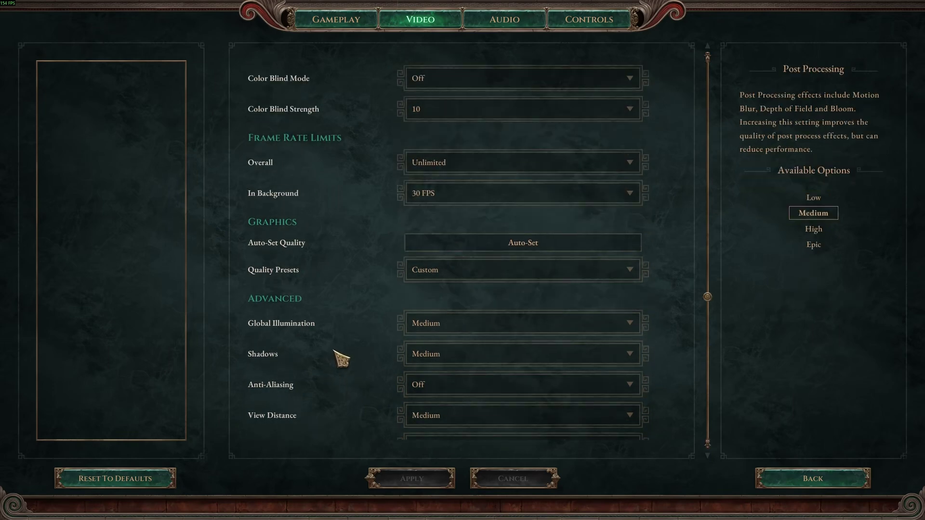
scroll(341, 355, "down", 5)
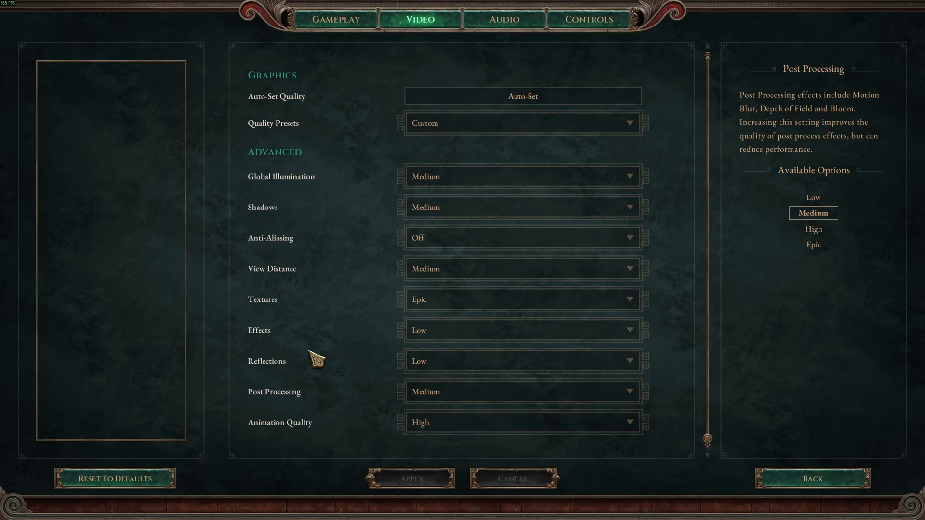